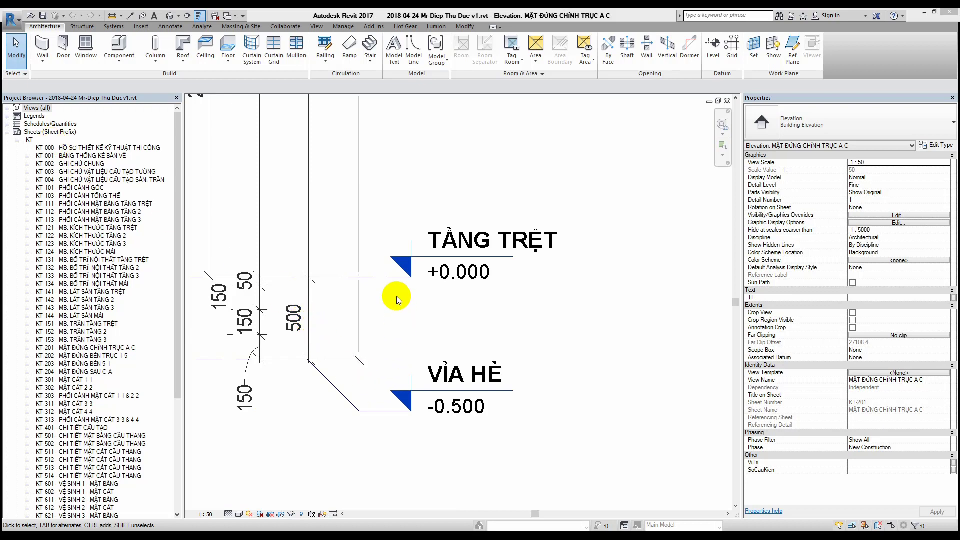
Step: Review the TẦNG TRỆT level's type properties in the project, then deselect it
click(379, 276)
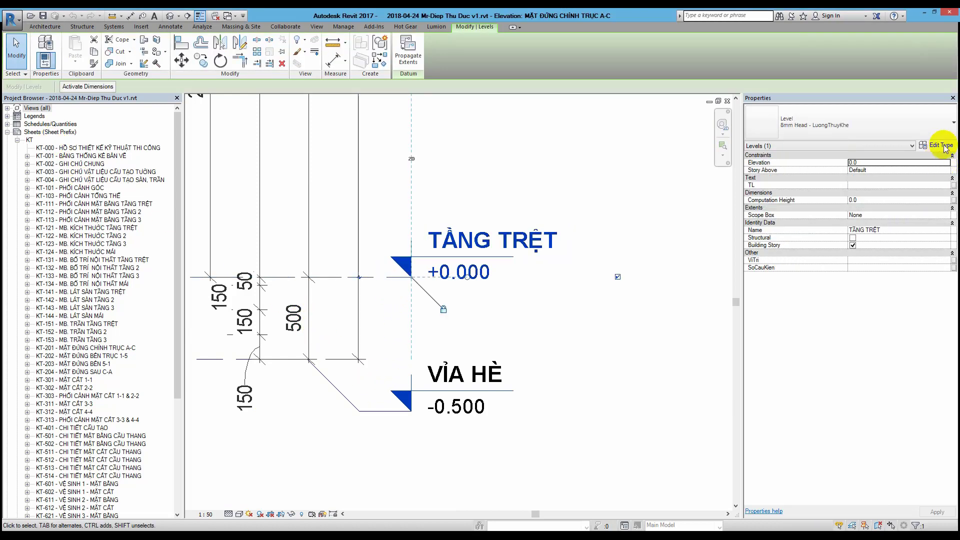
click(935, 146)
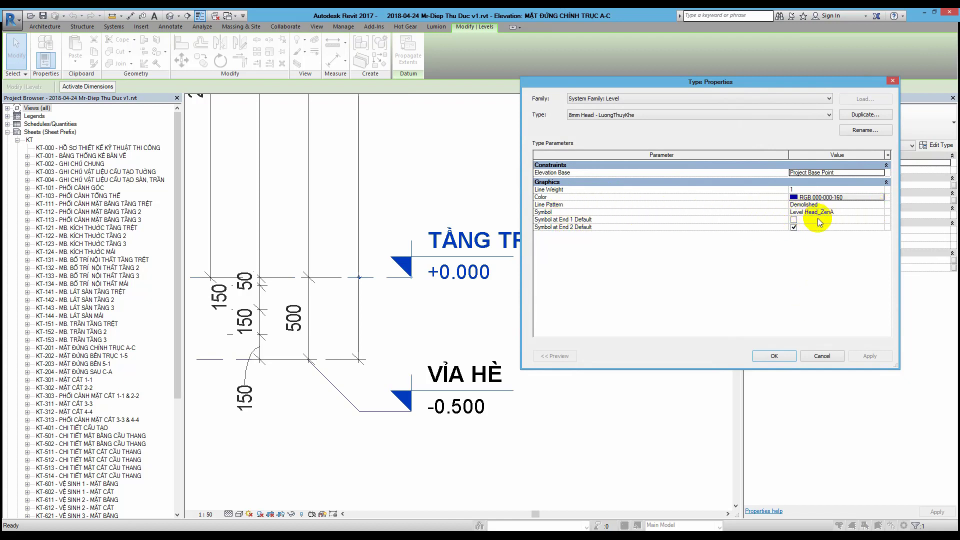
click(762, 354)
click(625, 379)
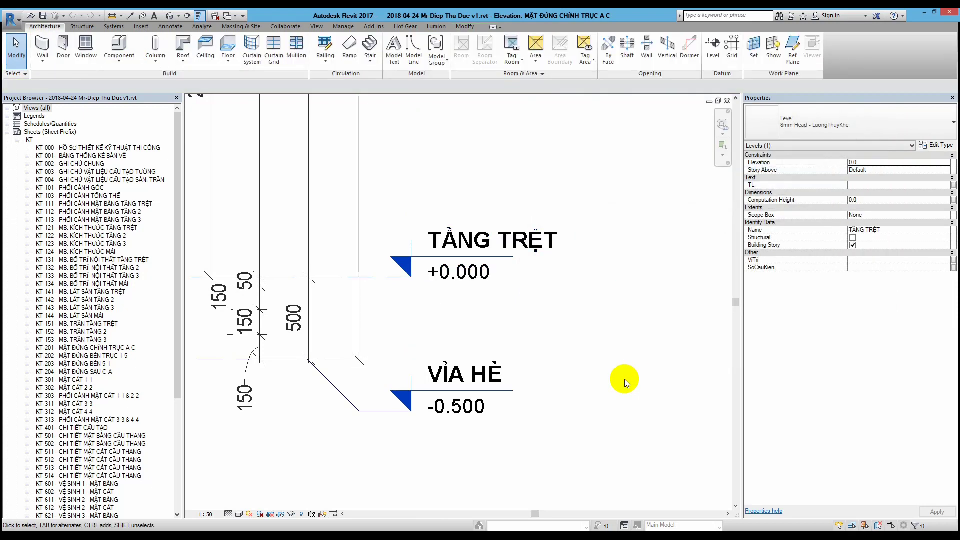
drag(179, 240, 168, 408)
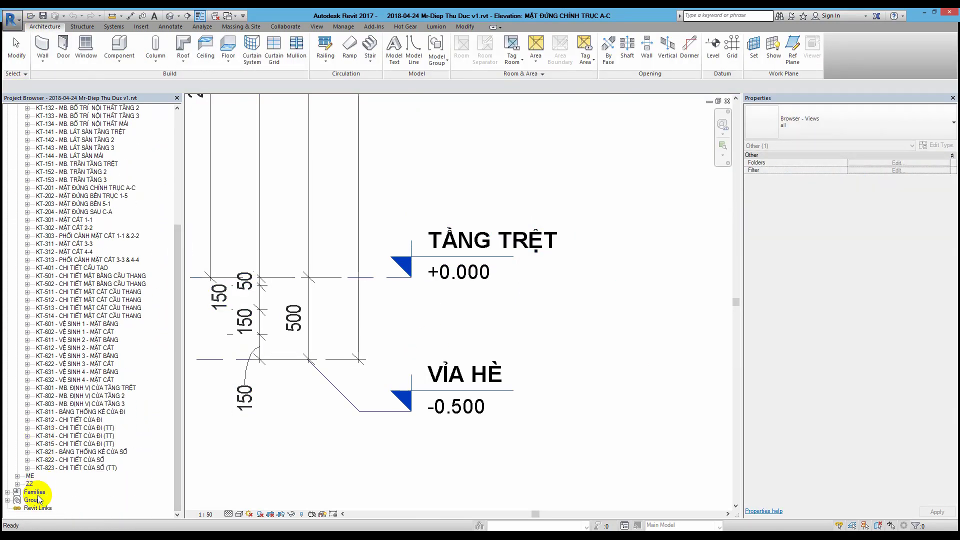
Step: Create a new family from Metric Level Head.rft in the Annotations template folder
click(11, 19)
mouse_move(35, 54)
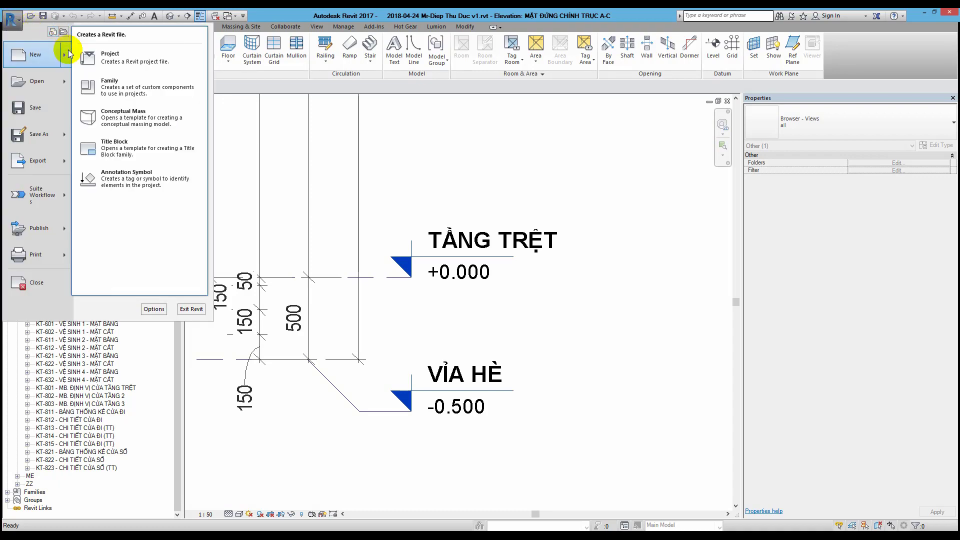
click(103, 66)
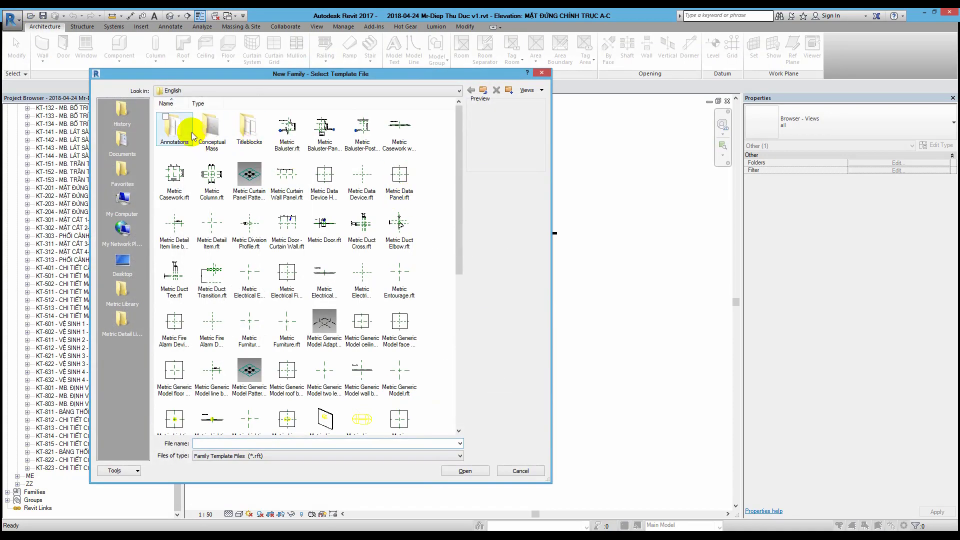
click(180, 132)
double_click(180, 133)
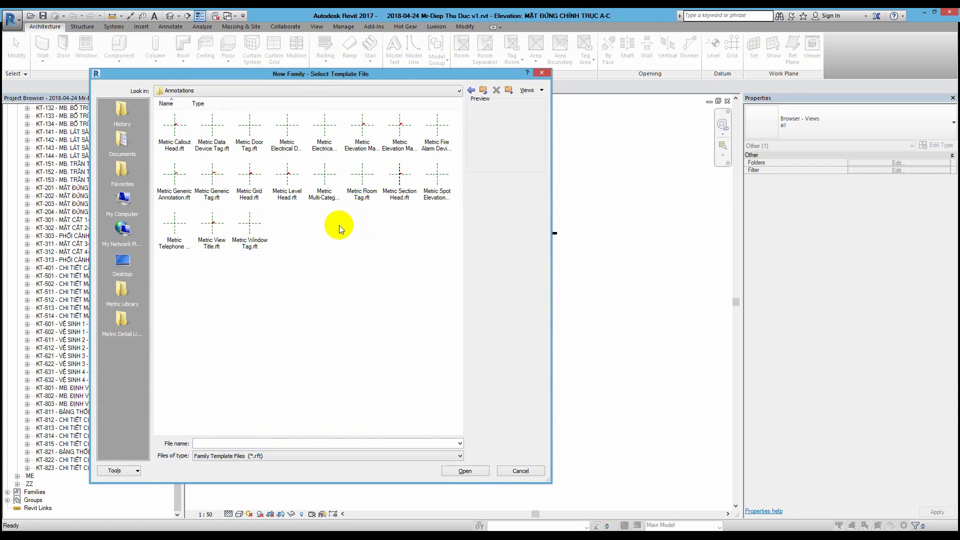
click(293, 199)
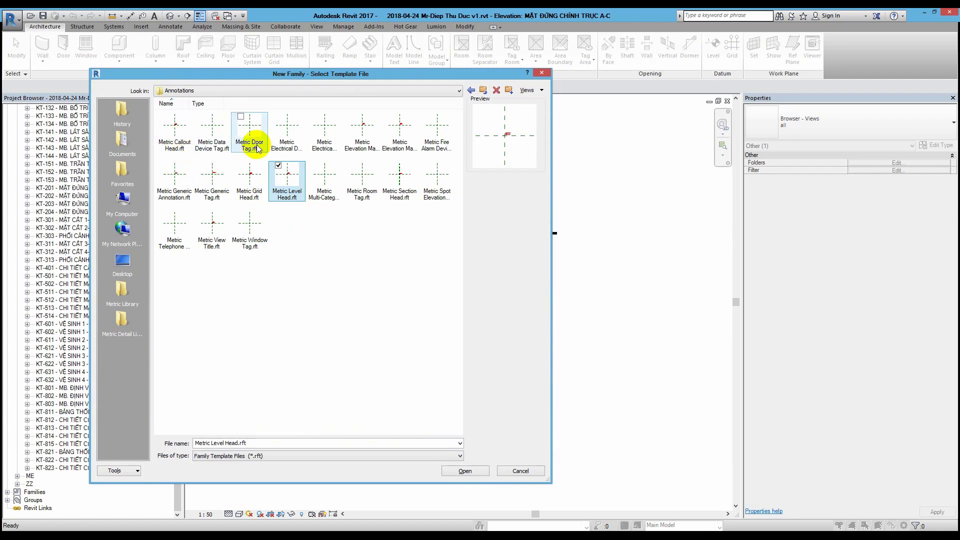
click(257, 146)
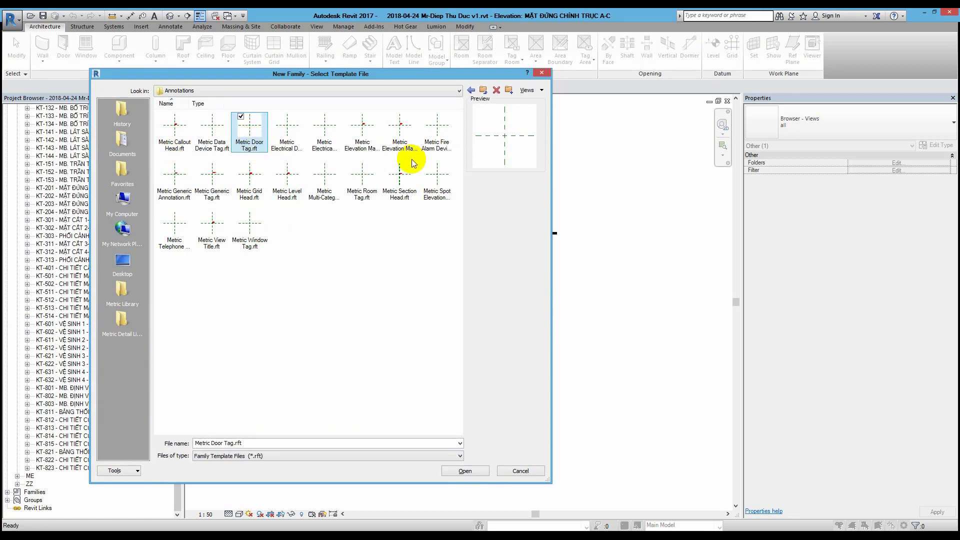
click(400, 143)
click(361, 142)
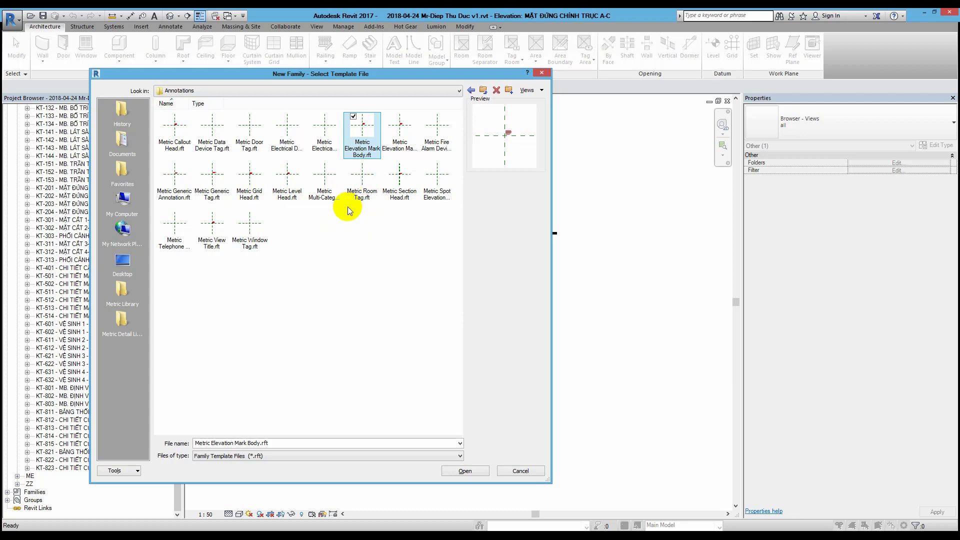
click(317, 218)
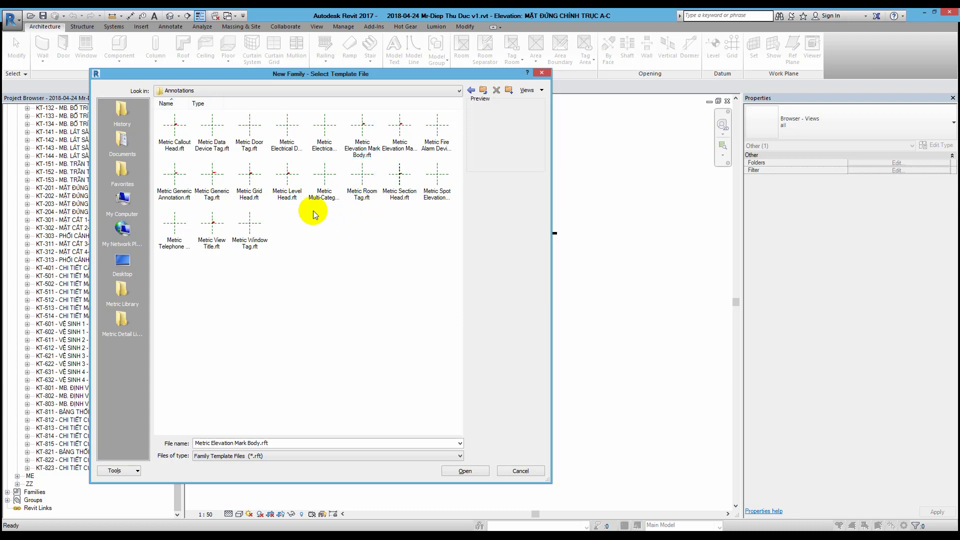
click(286, 183)
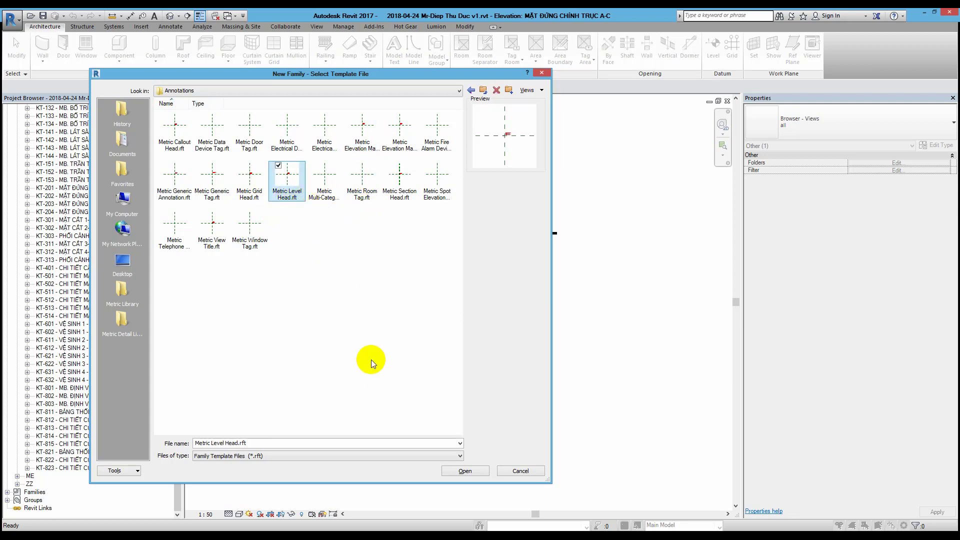
click(465, 471)
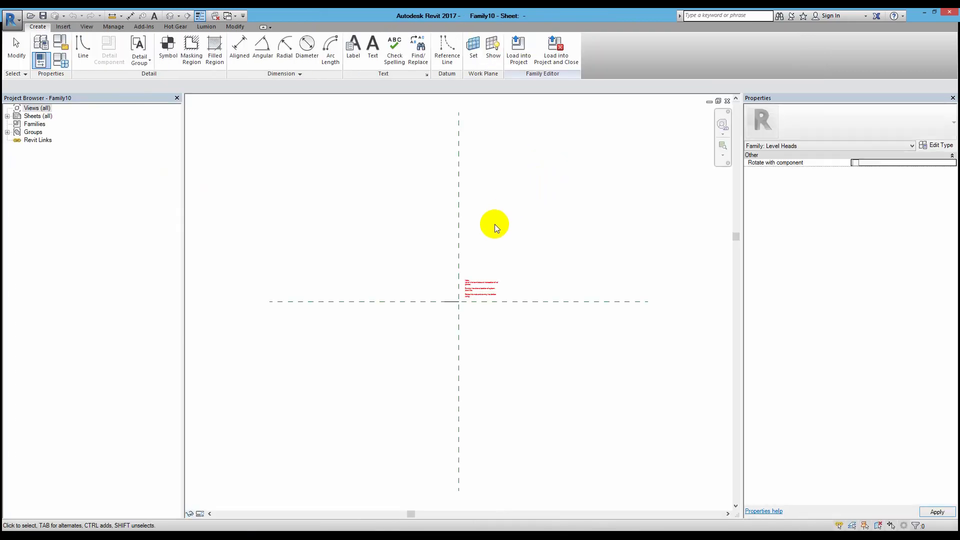
Step: Delete the template's instruction text note
scroll(467, 289, up, 2)
scroll(524, 250, up, 2)
scroll(525, 247, up, 2)
click(525, 248)
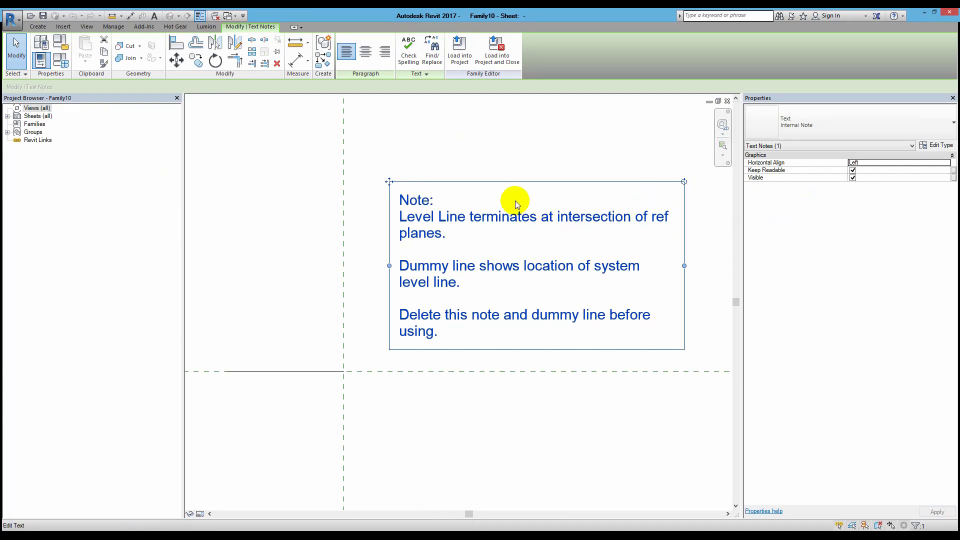
key(Delete)
Step: Window-select and delete the dummy level line
middle_drag(316, 286, 404, 287)
drag(211, 276, 613, 414)
key(Delete)
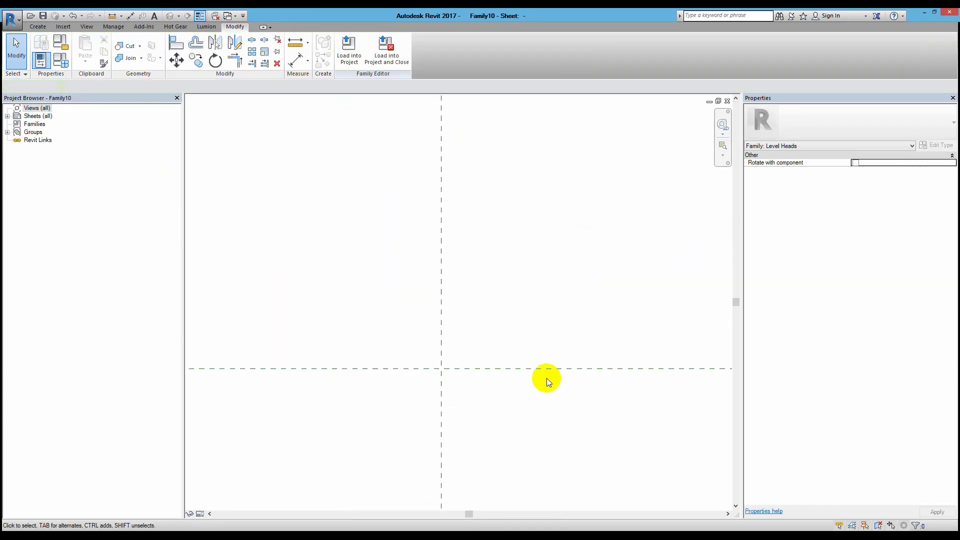
Step: Draw trial lines from the reference-plane intersection, including a 10-unit segment
click(38, 27)
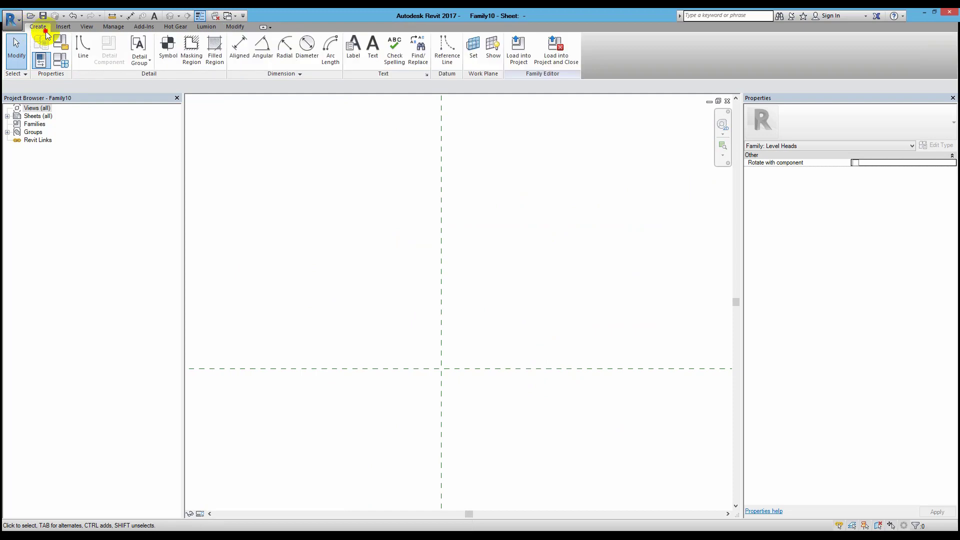
click(83, 50)
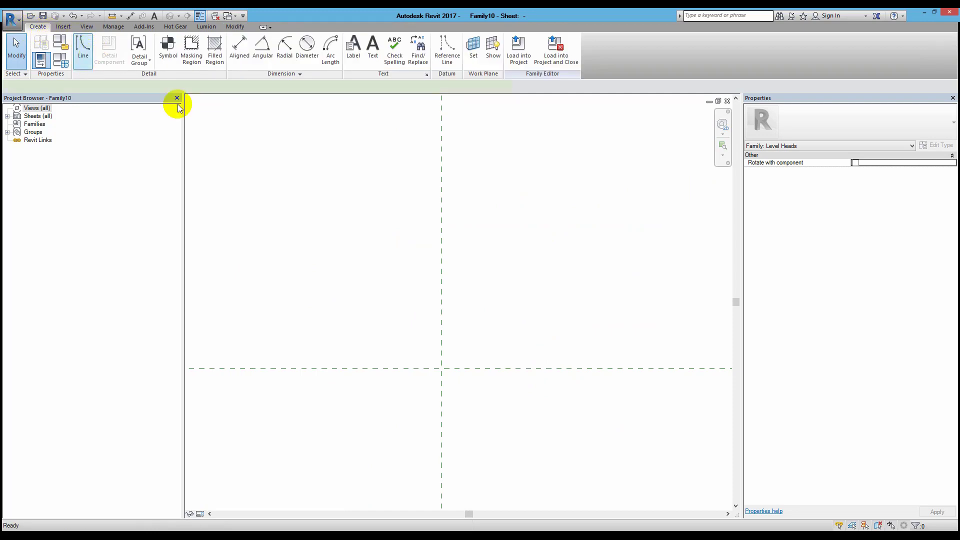
click(441, 369)
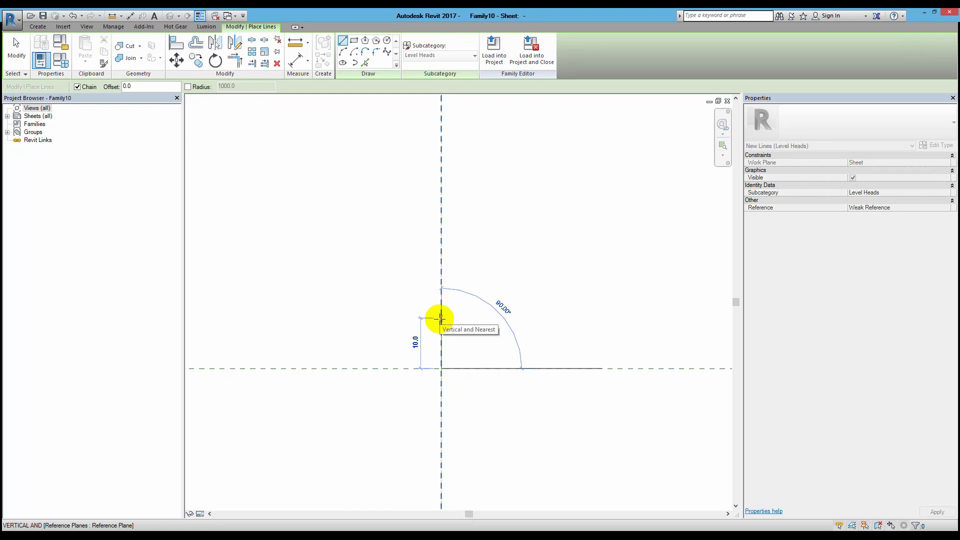
click(440, 315)
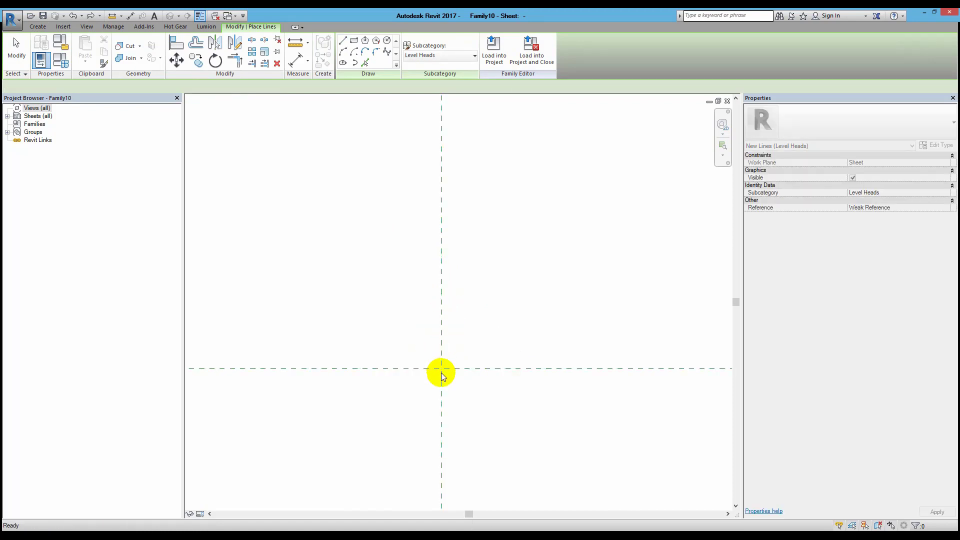
click(441, 369)
text(10)
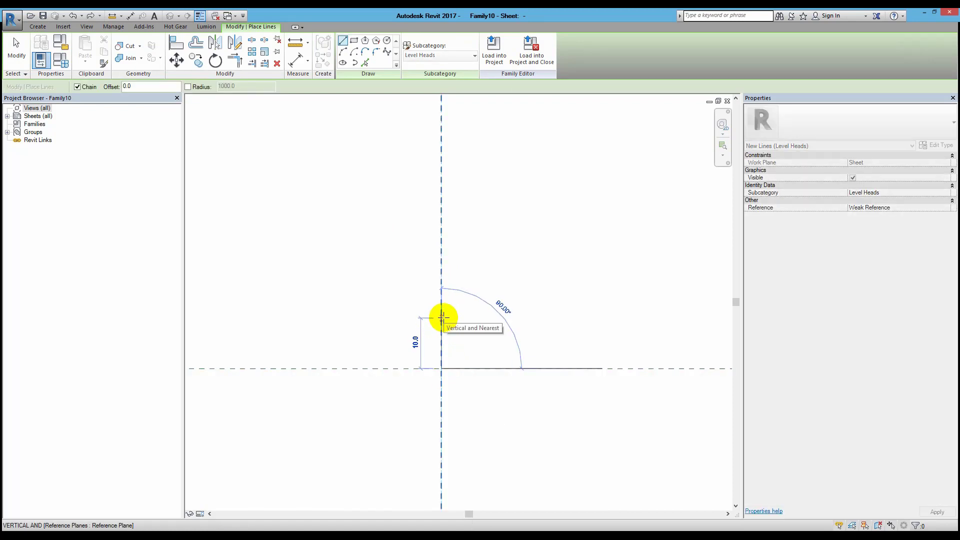
key(Return)
Step: Draw the slanted flag line up-left from the intersection and a long horizontal line rightward
click(436, 373)
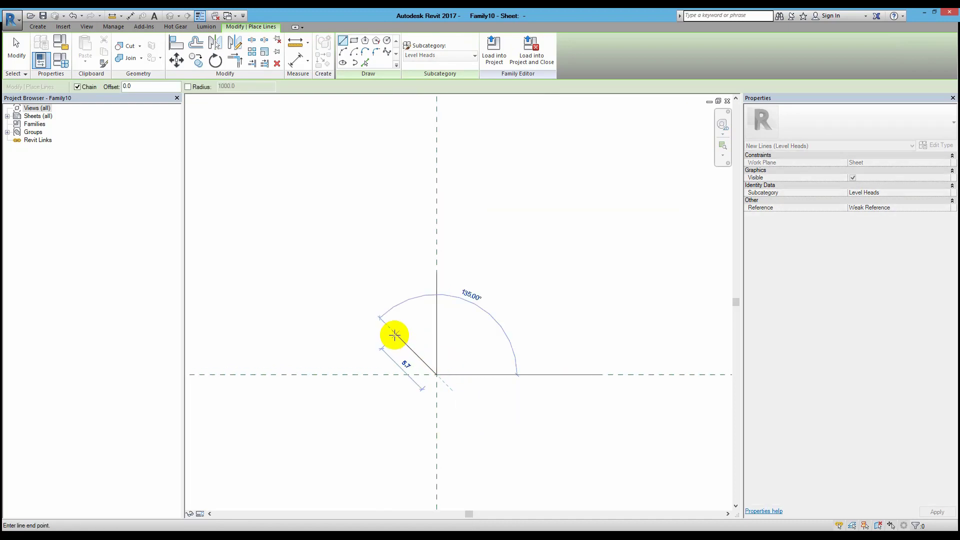
click(379, 343)
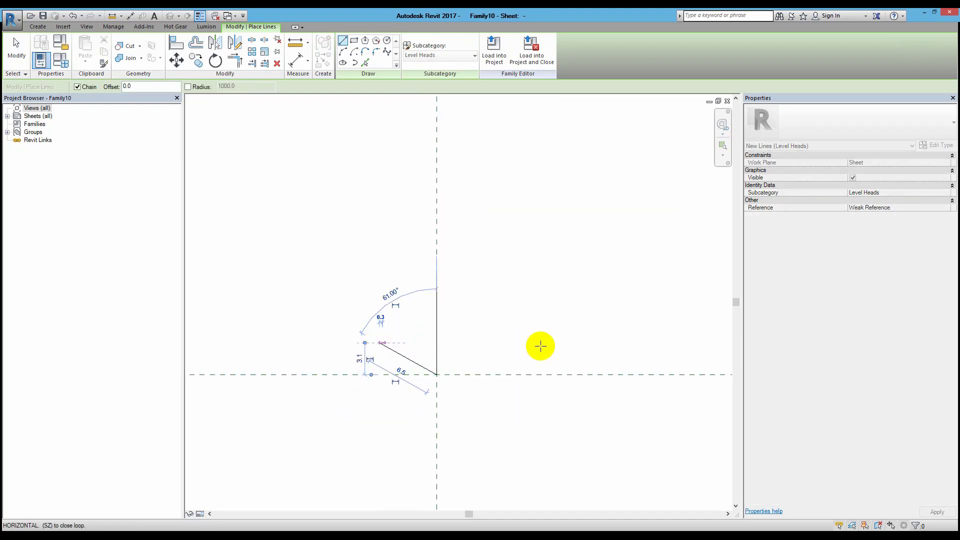
click(650, 343)
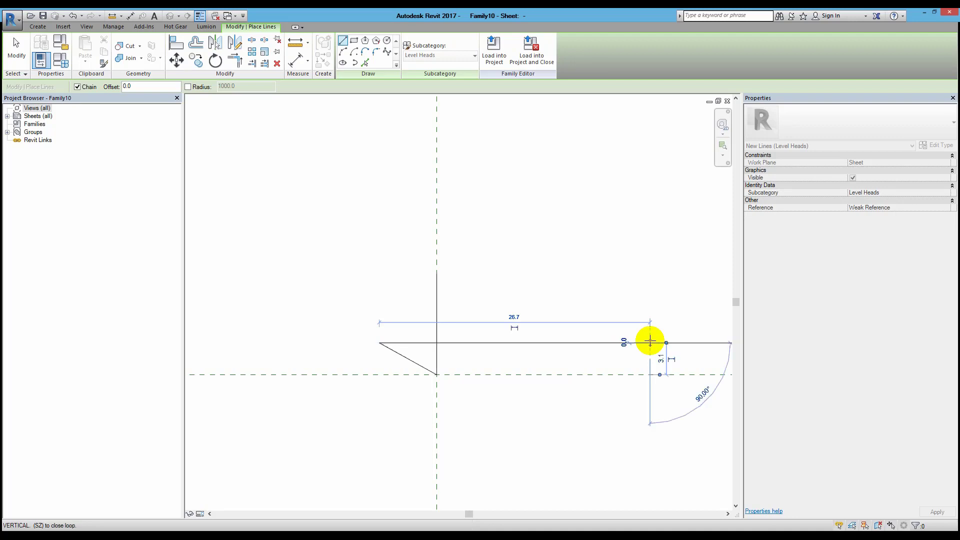
key(Escape)
key(Escape)
click(37, 27)
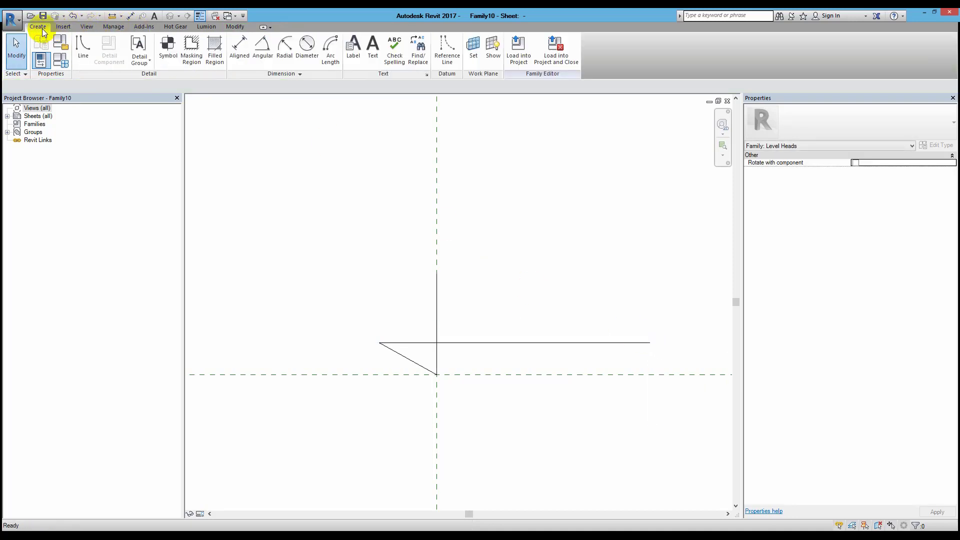
middle_drag(534, 219, 449, 185)
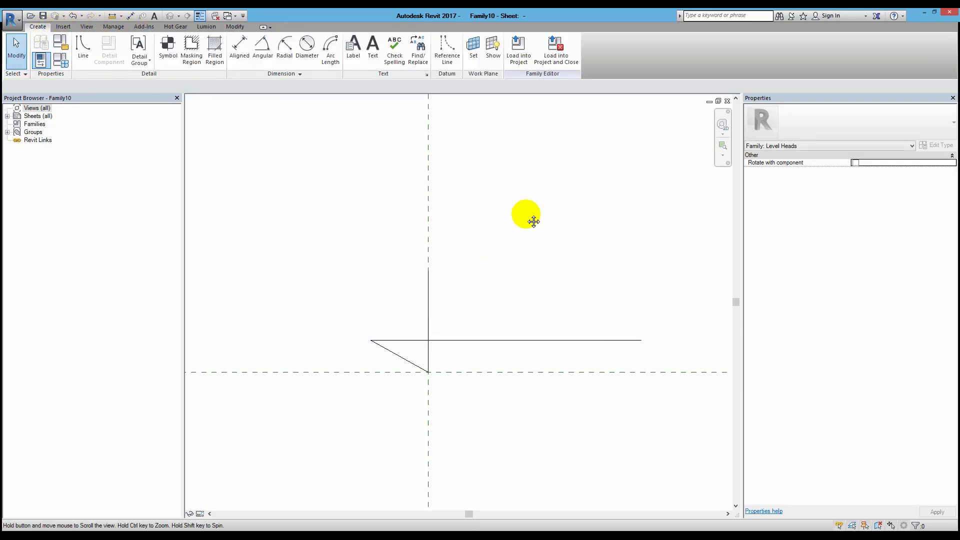
Step: Place a label above the symbol using the Name parameter with sample value Tầng Trệt
click(353, 50)
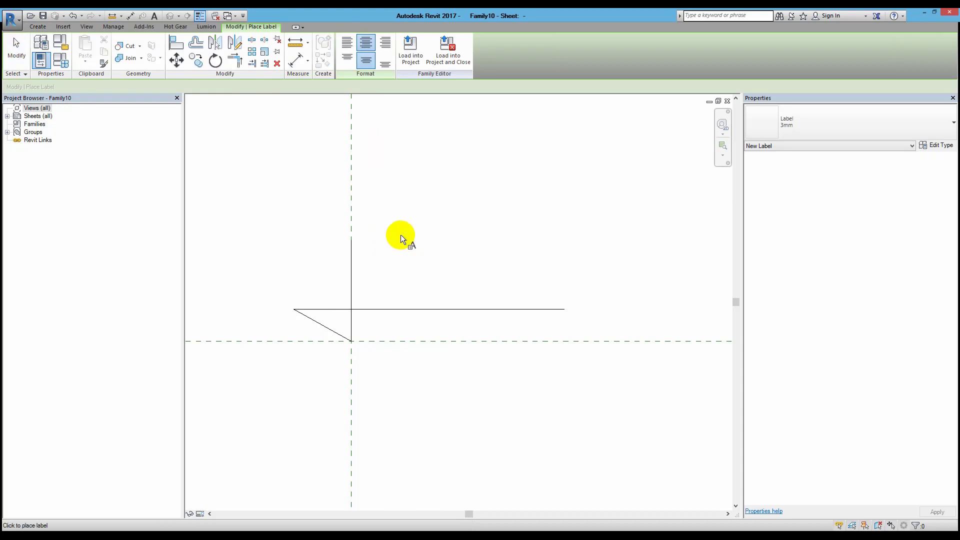
click(381, 270)
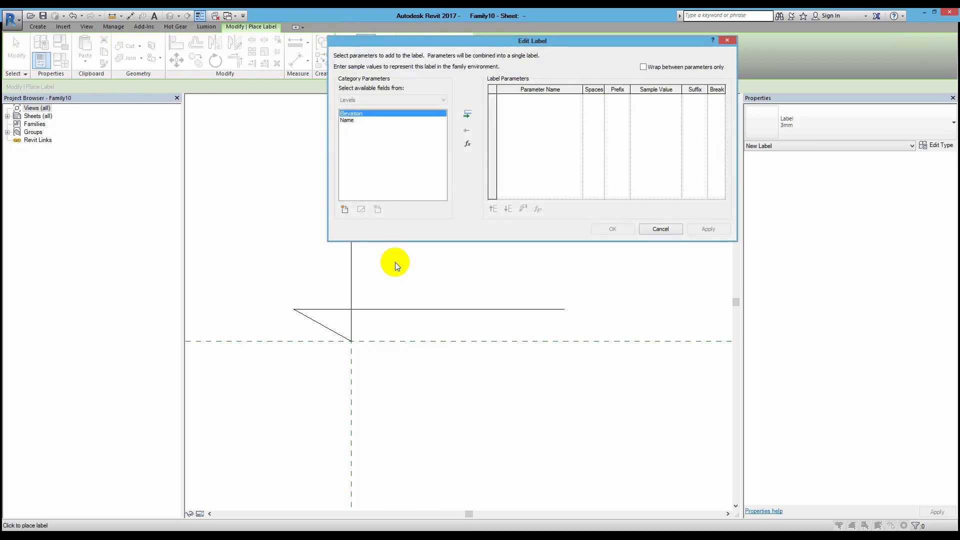
click(349, 121)
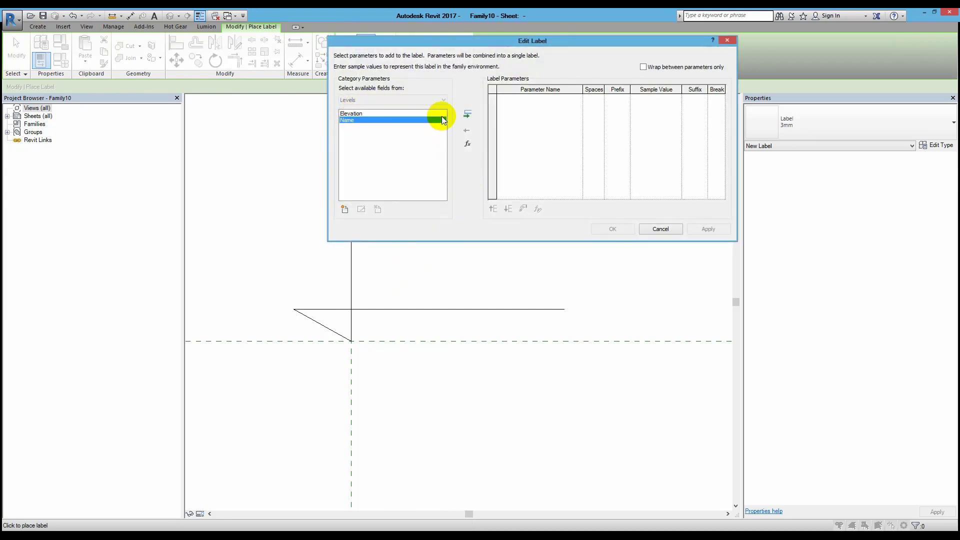
click(468, 115)
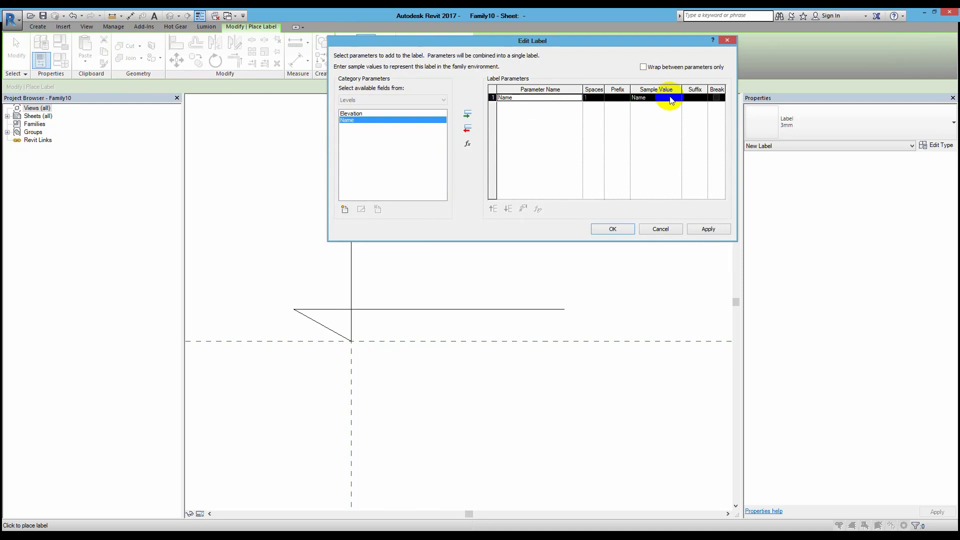
click(665, 98)
click(580, 99)
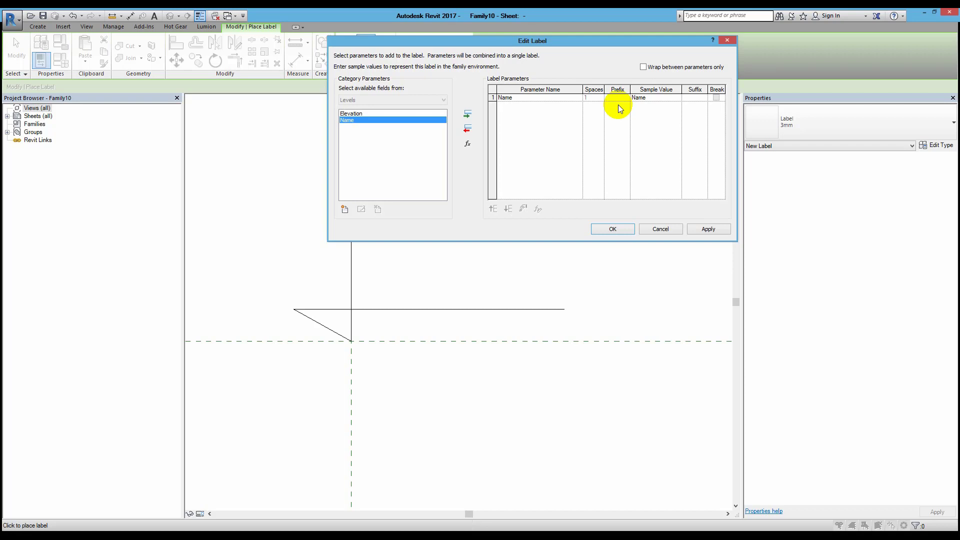
click(617, 98)
click(658, 99)
text(Tầng Trệt)
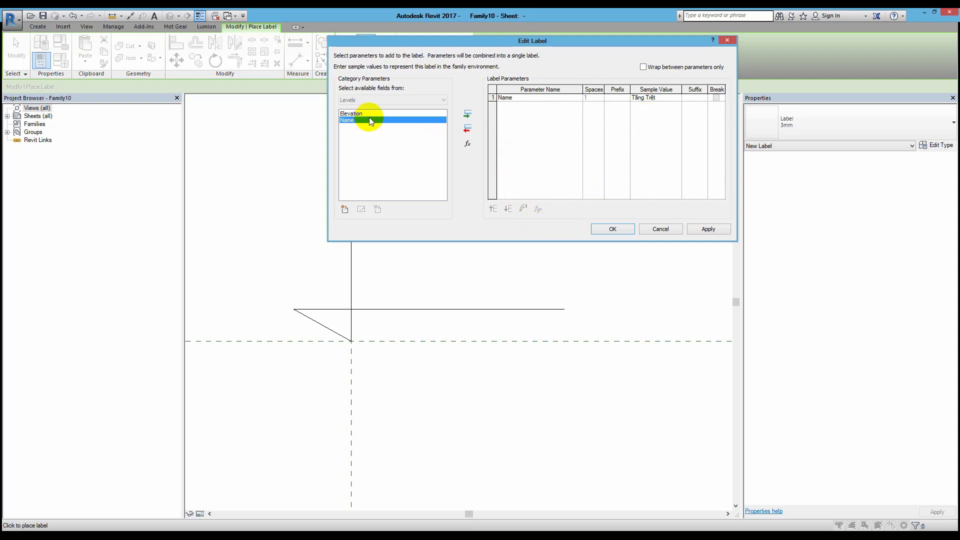
click(606, 226)
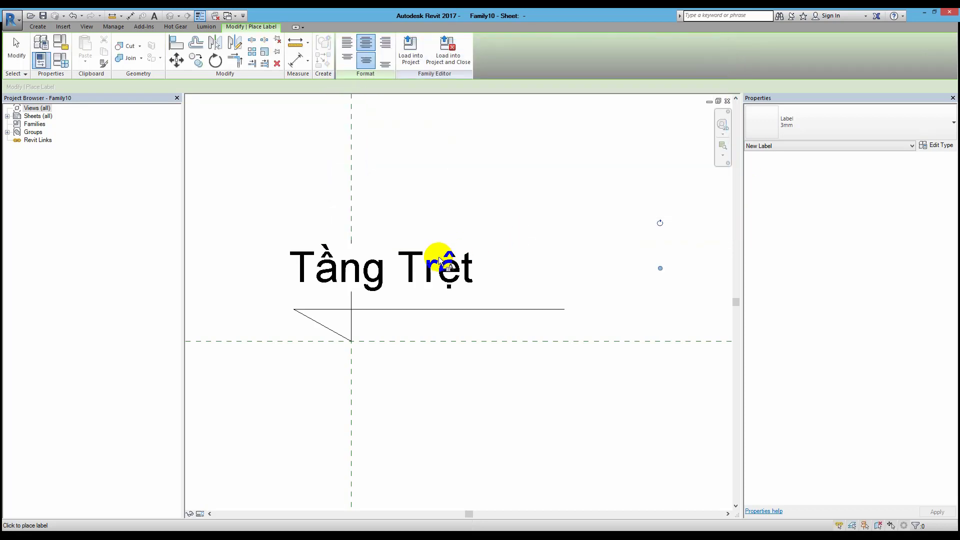
Step: Set the Tầng Trệt label to vertical align Middle and horizontal align Left
click(439, 257)
drag(439, 257, 530, 271)
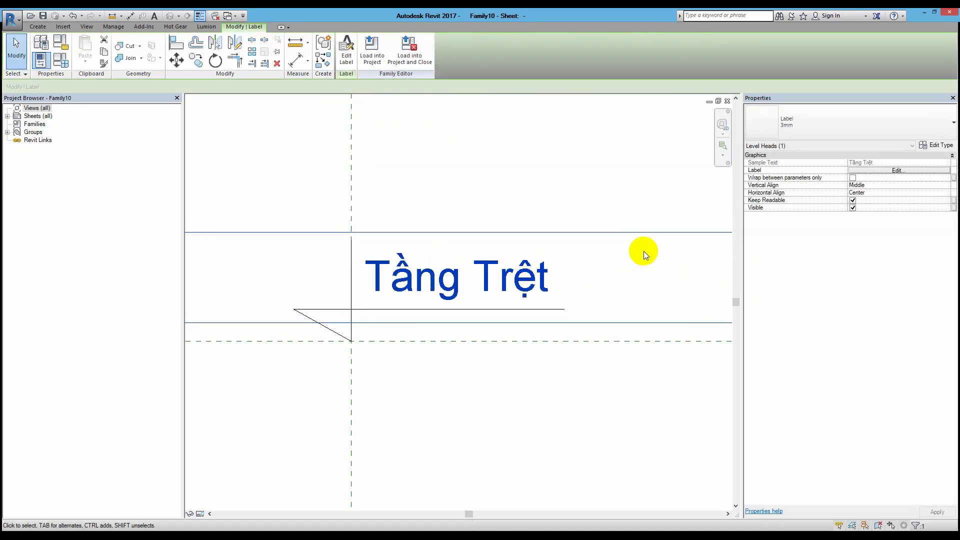
click(946, 186)
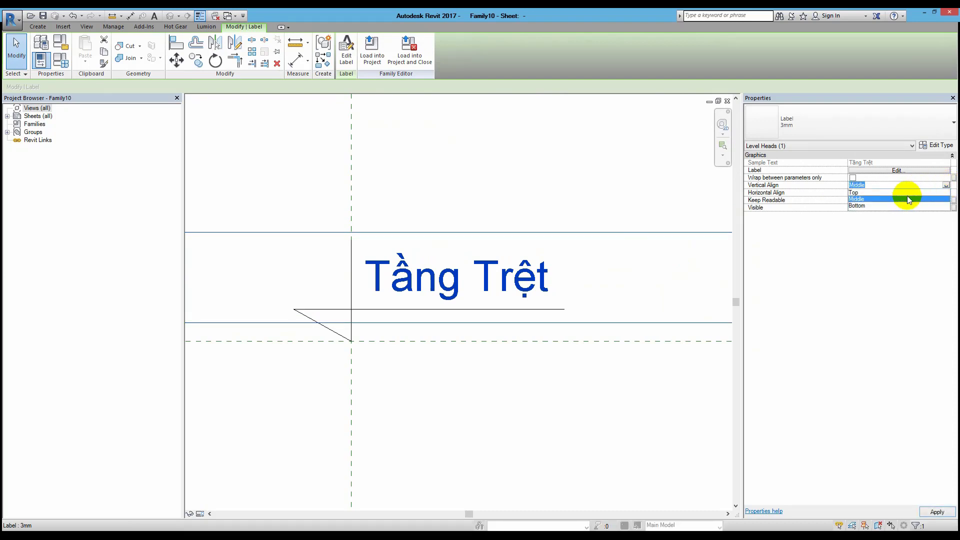
click(900, 199)
scroll(560, 212, down, 1)
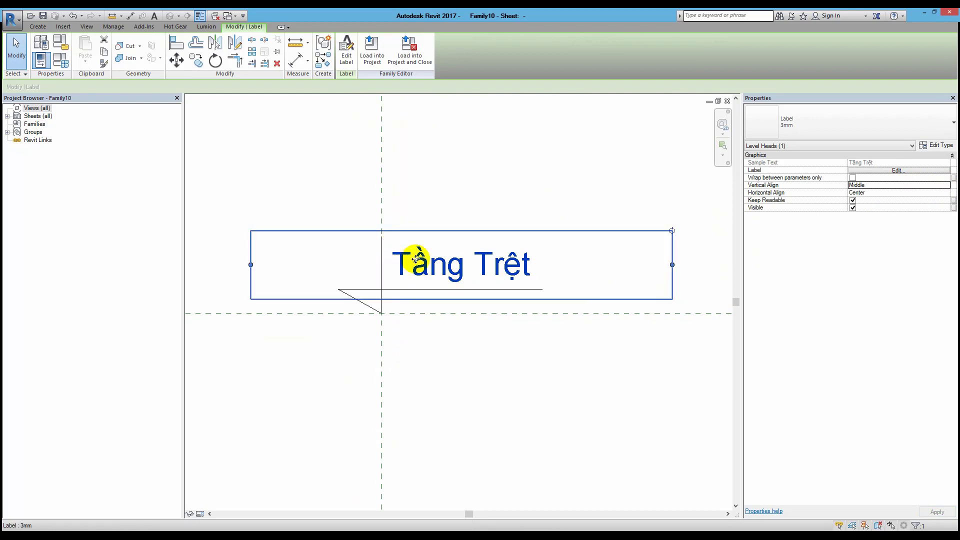
click(945, 193)
click(944, 193)
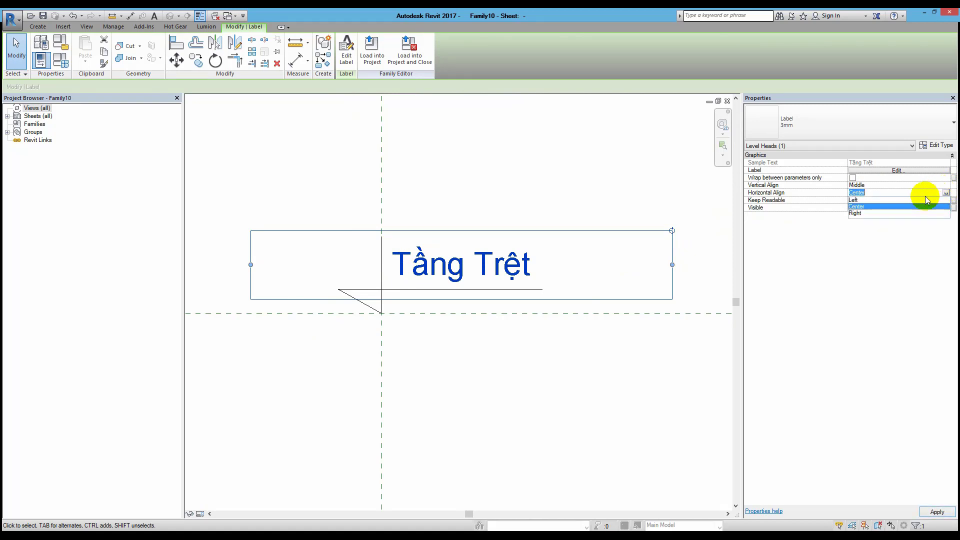
click(878, 201)
Step: Move the label to start at the reference line and shorten its box from the right
click(419, 178)
drag(349, 253, 469, 256)
scroll(594, 248, down, 3)
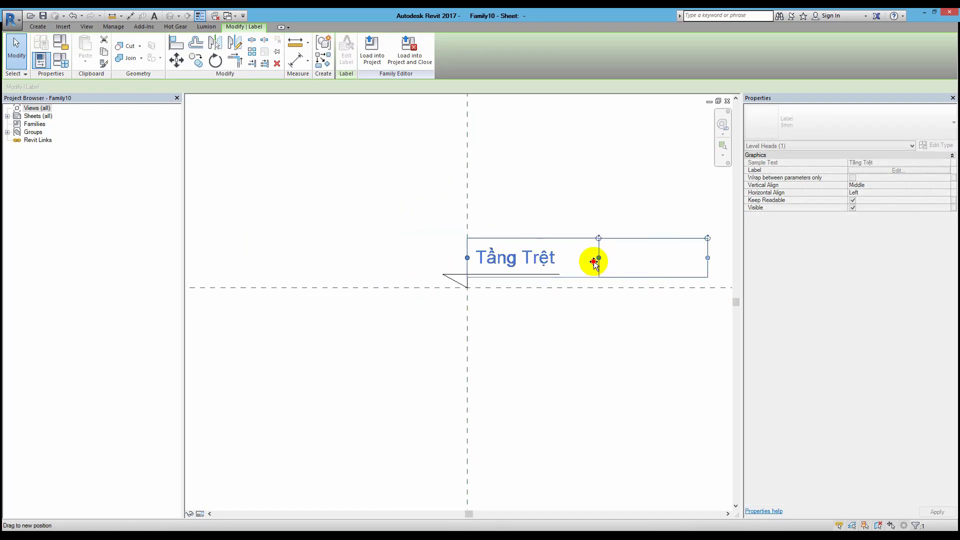
drag(706, 257, 583, 258)
Step: Give the 3mm label type a 0.9 width factor, bold text and Transparent background, and apply
click(944, 145)
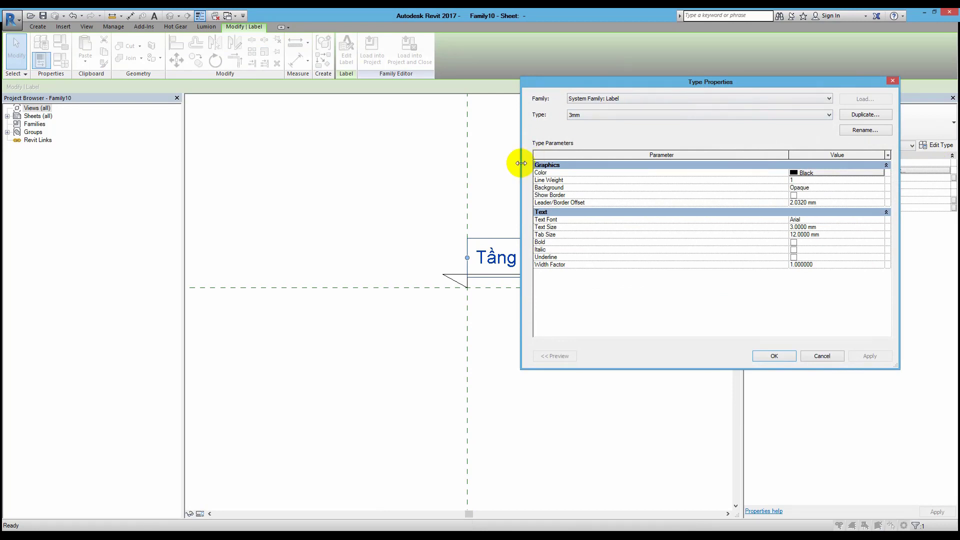
drag(519, 162, 642, 166)
click(837, 265)
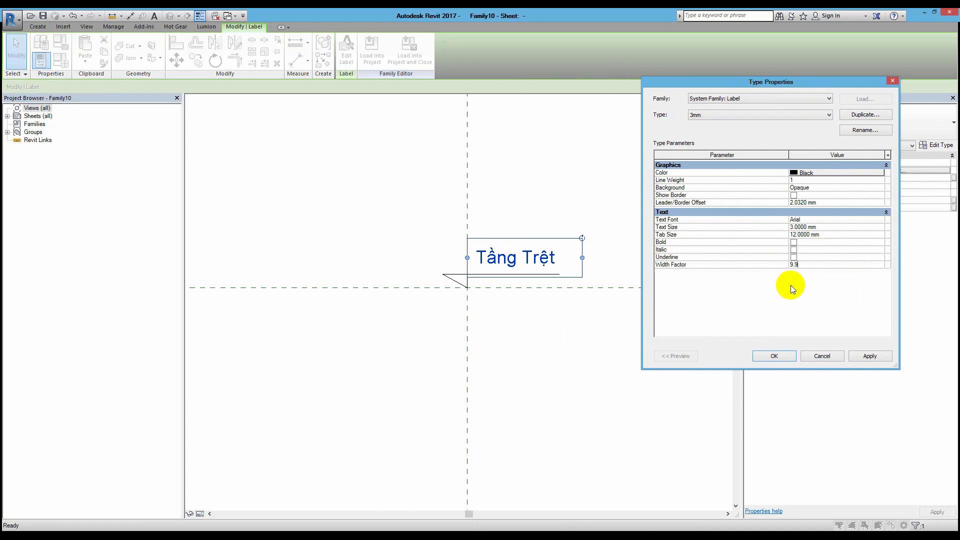
key(BackSpace)
key(BackSpace)
key(BackSpace)
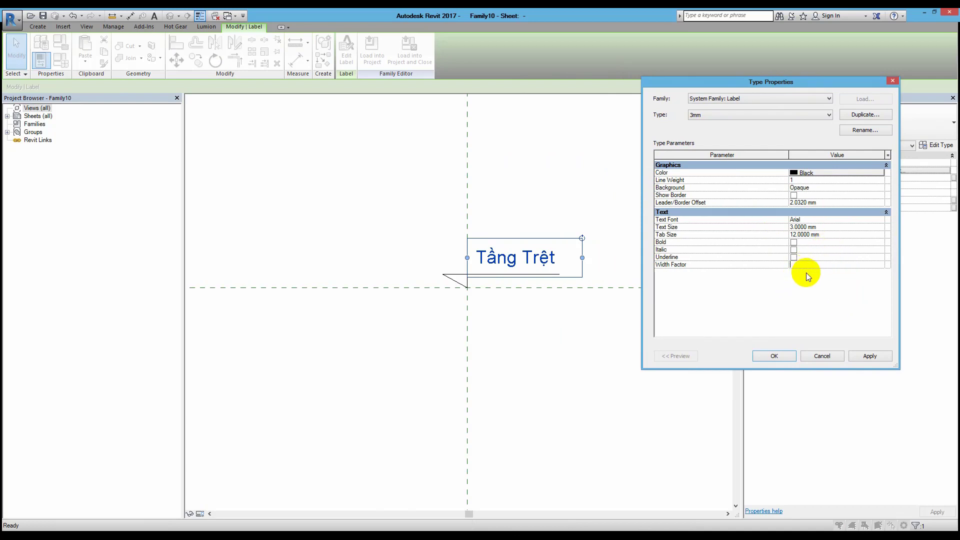
text(0.900000)
click(878, 353)
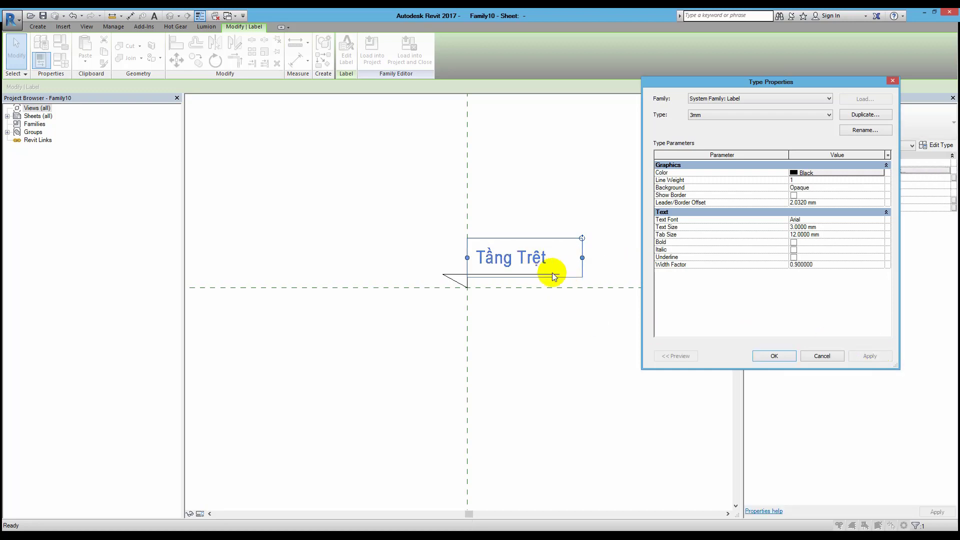
click(793, 243)
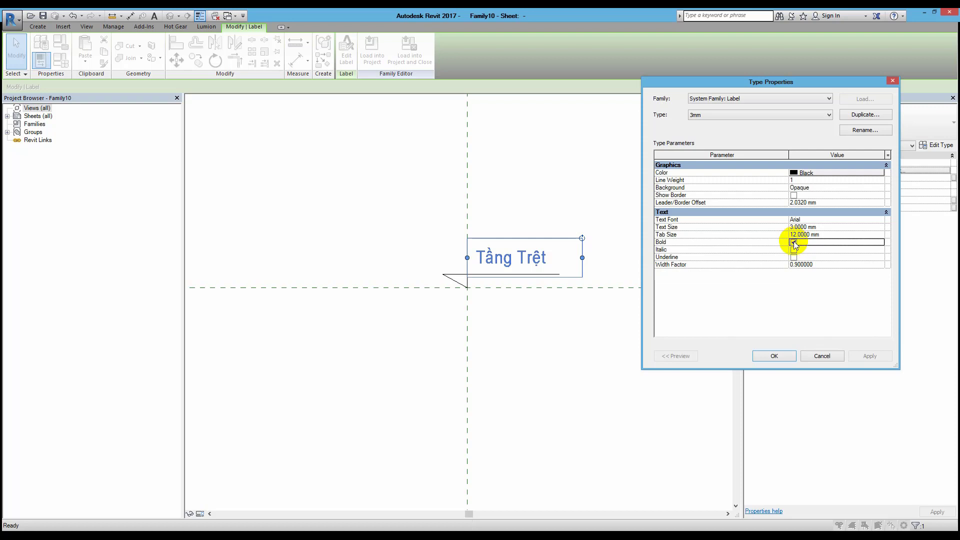
click(876, 187)
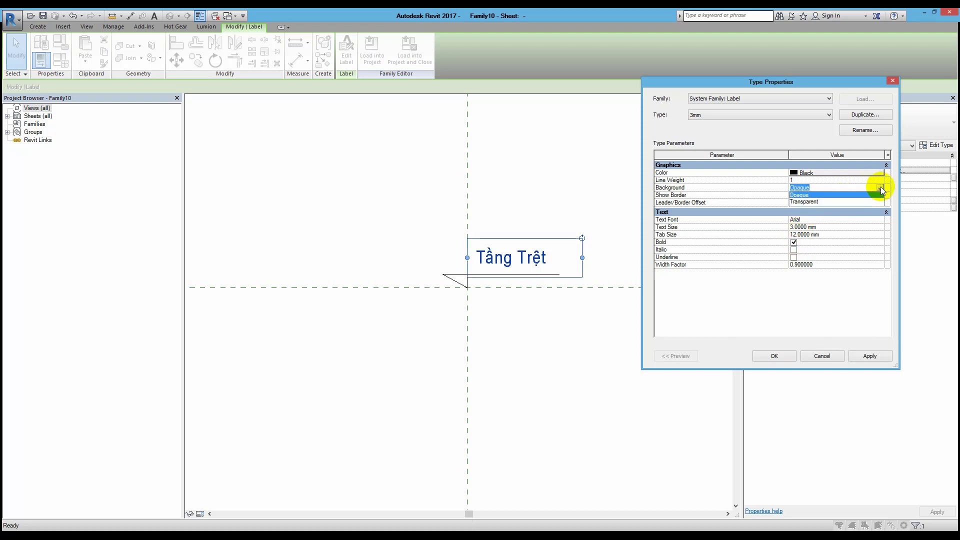
click(845, 201)
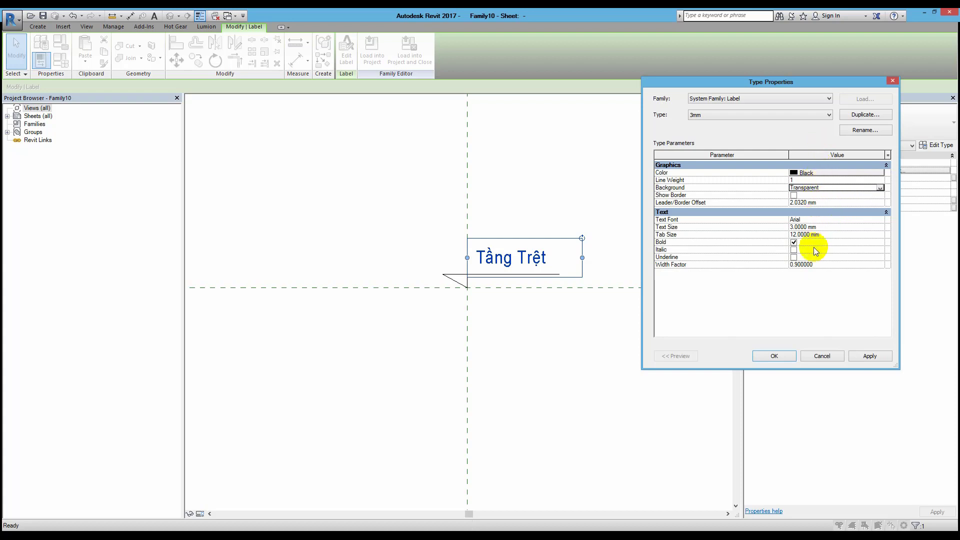
click(870, 356)
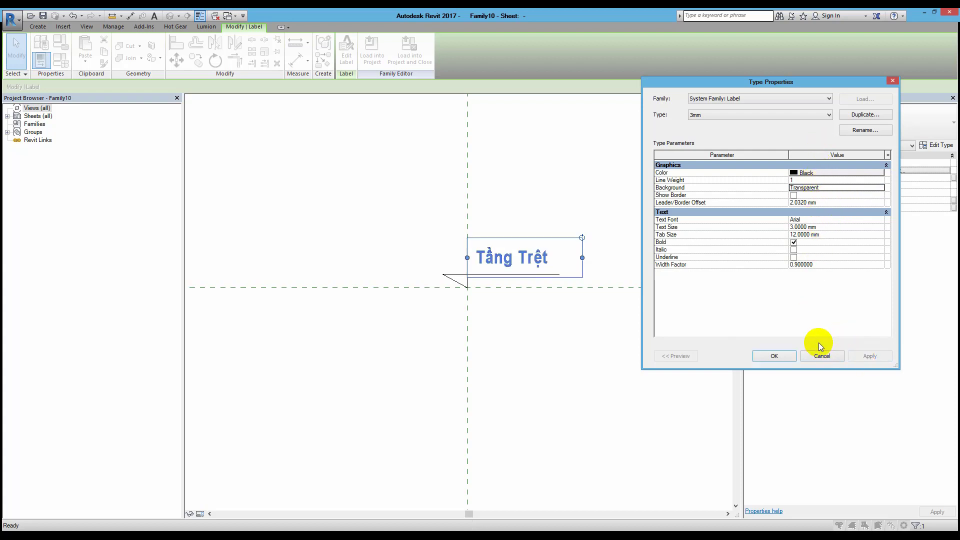
Step: Confirm the label type settings and deselect the Tầng Trệt label
click(774, 356)
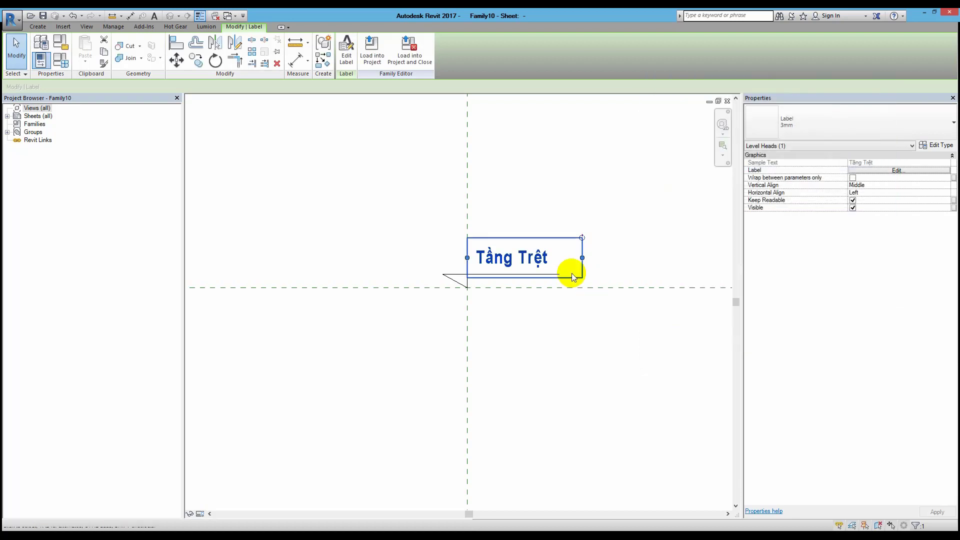
scroll(525, 245, up, 3)
click(524, 199)
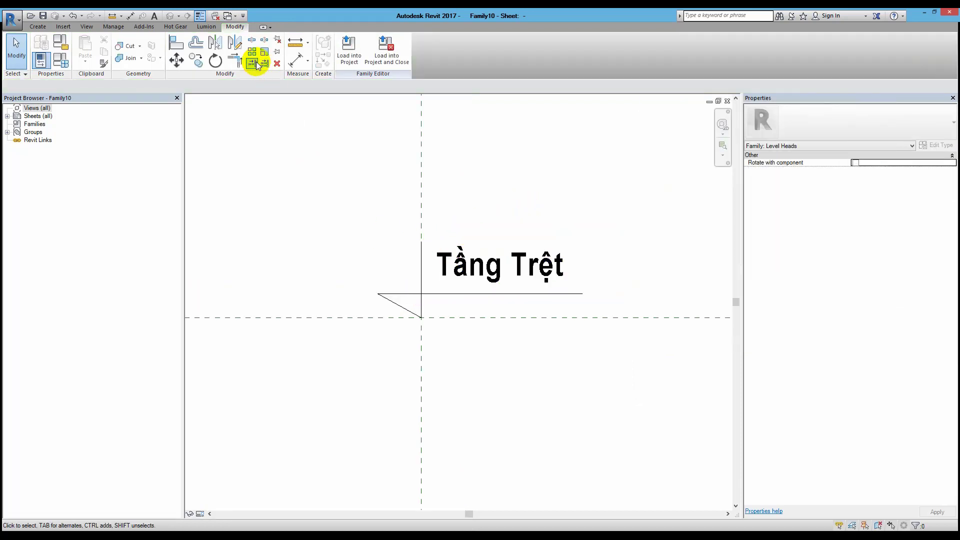
Step: Place a new label using the Elevation parameter with sample value 0.000
click(38, 27)
click(354, 43)
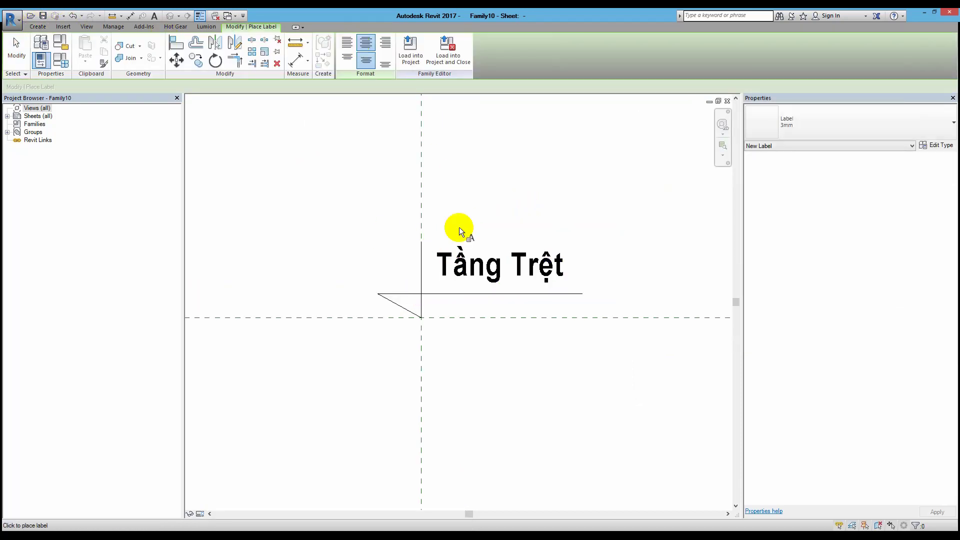
click(442, 309)
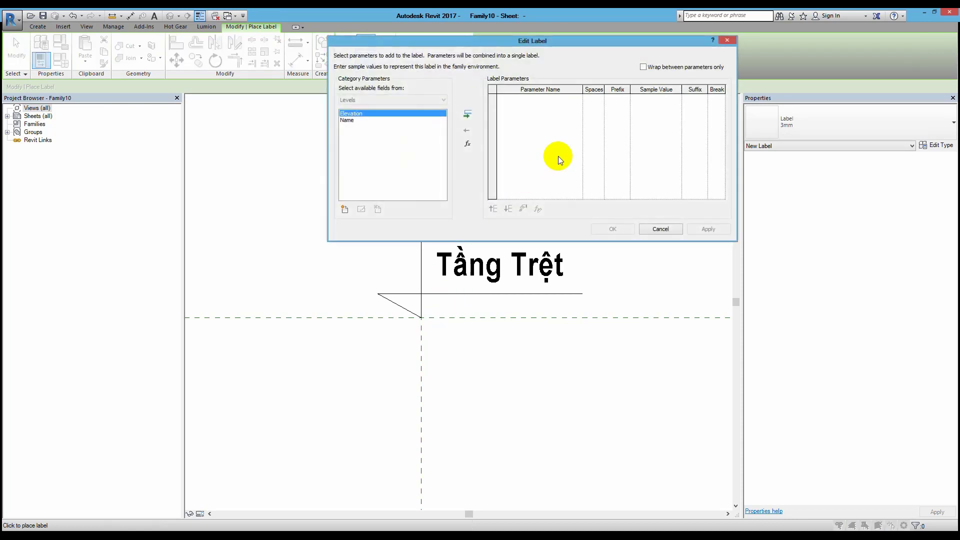
click(467, 114)
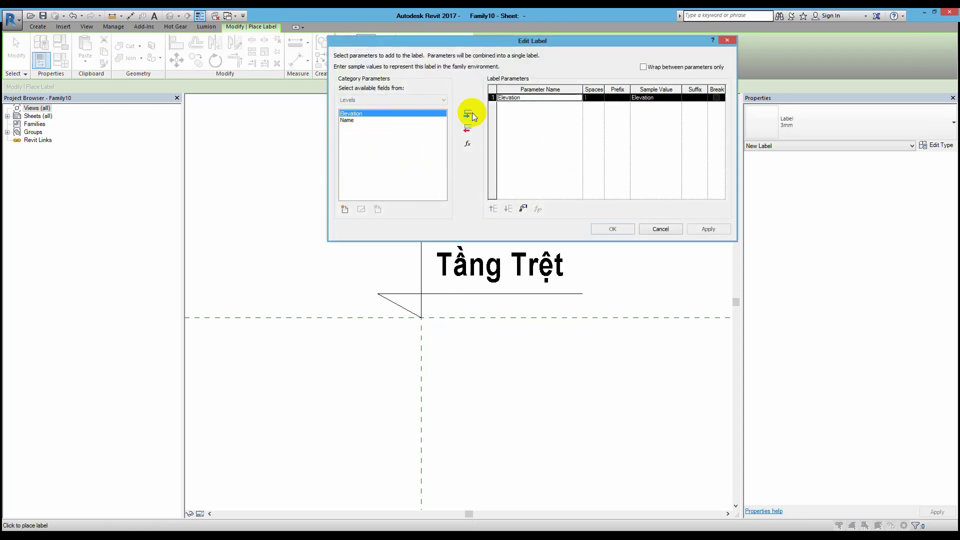
click(655, 99)
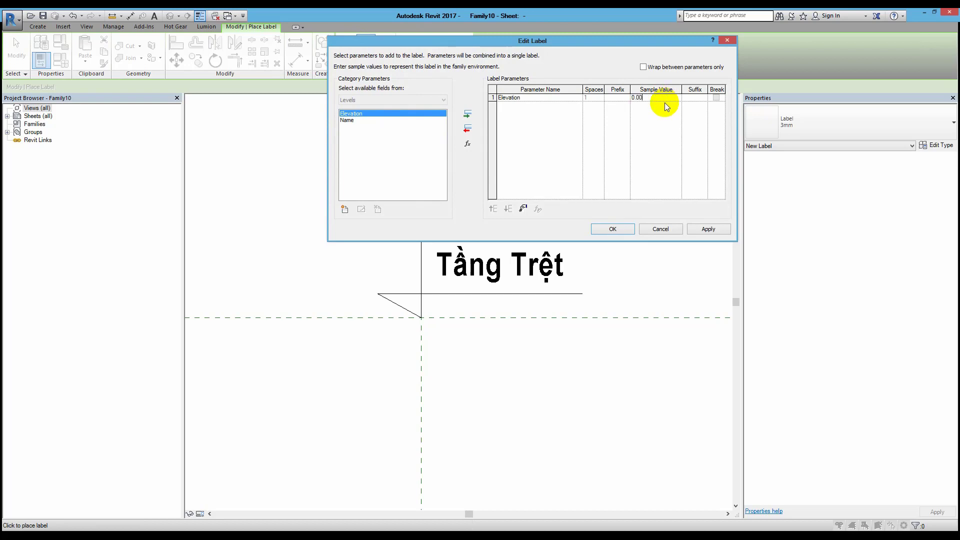
text(0)
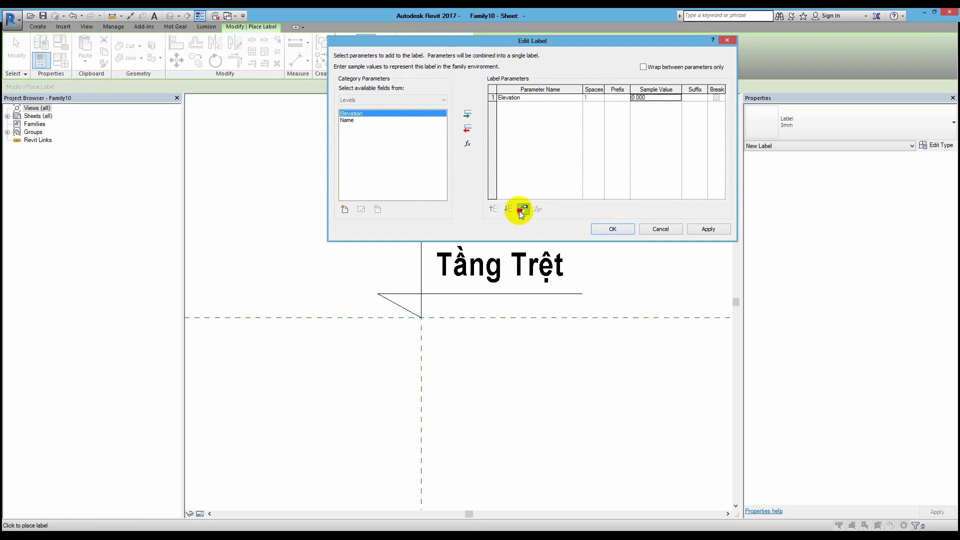
Step: Override project settings so the Elevation format uses Meters with no unit symbol
click(522, 210)
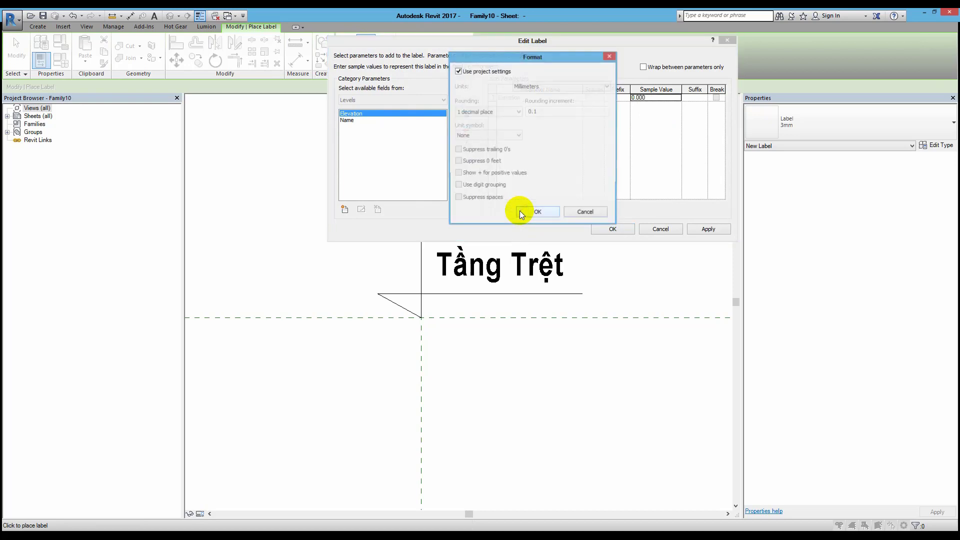
click(467, 75)
click(540, 86)
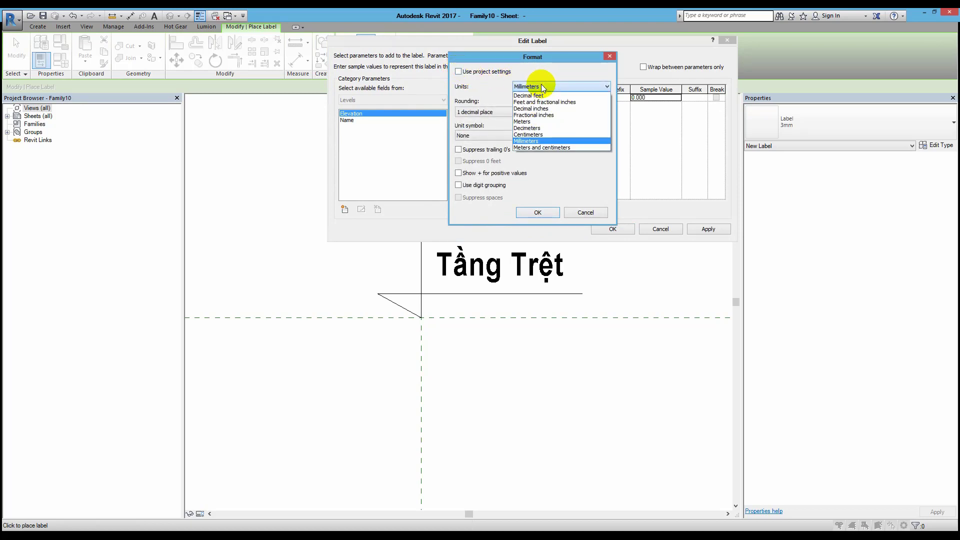
click(535, 115)
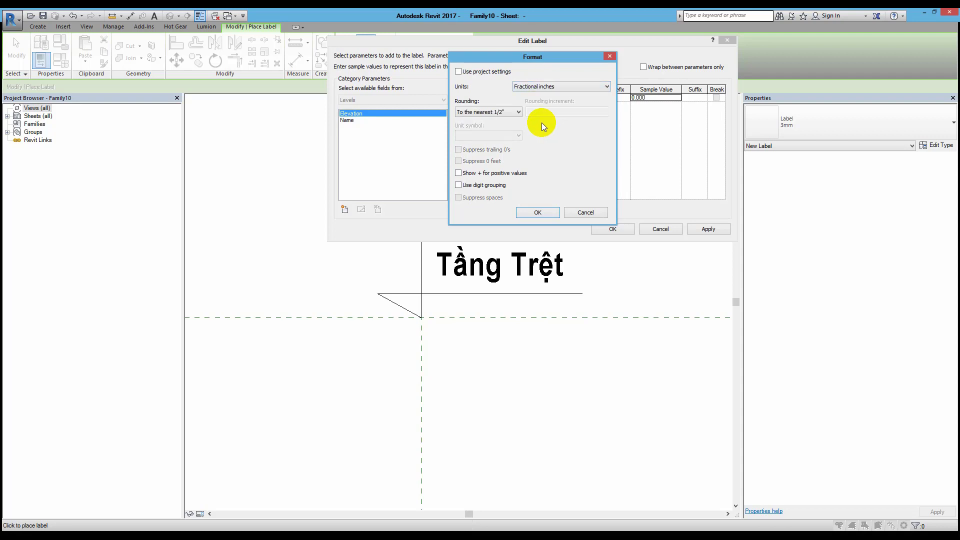
click(574, 87)
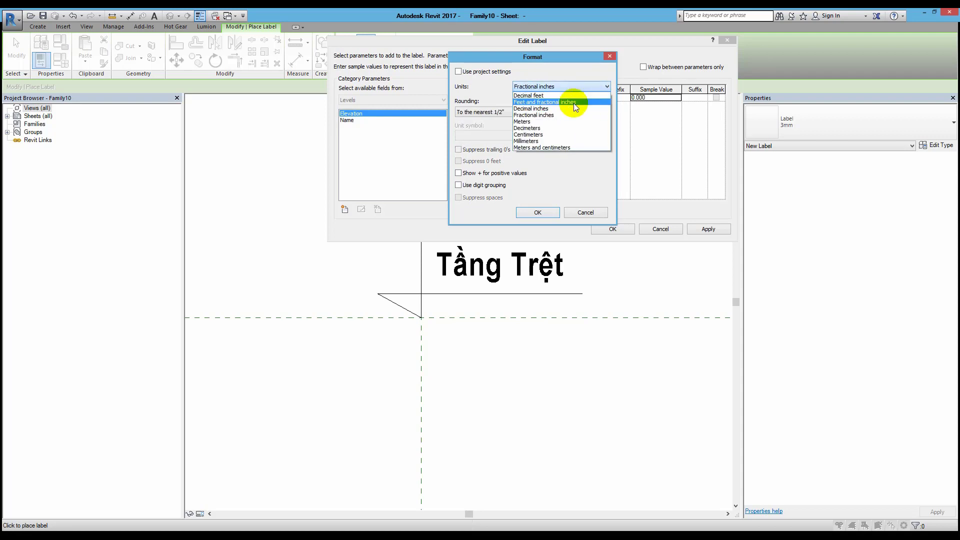
click(572, 121)
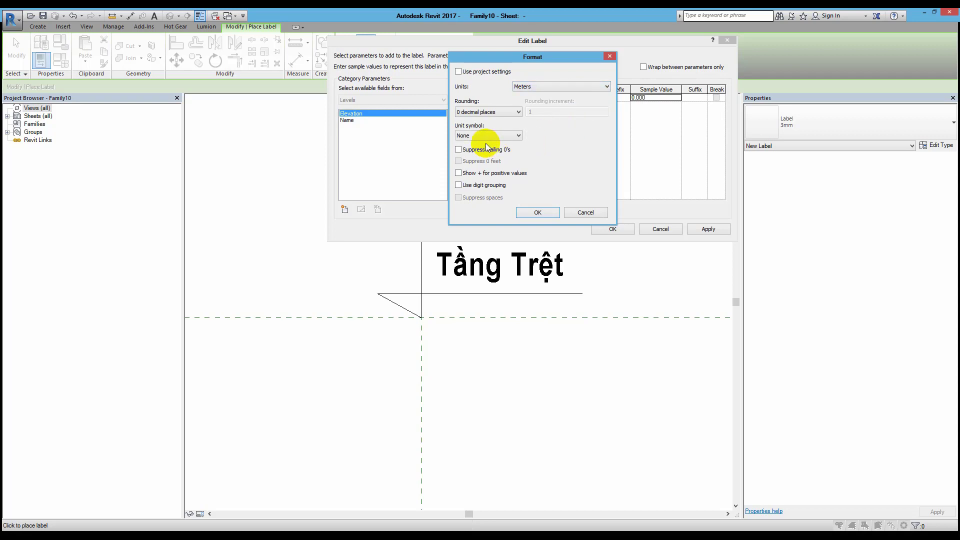
click(505, 136)
click(503, 136)
Step: Round the Elevation value to 2 decimal places and accept the format
click(510, 112)
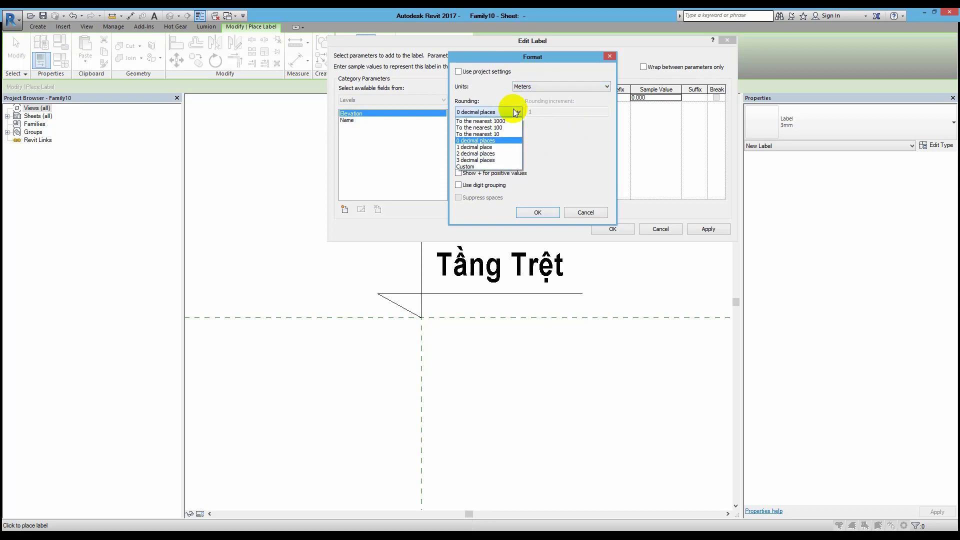
click(494, 160)
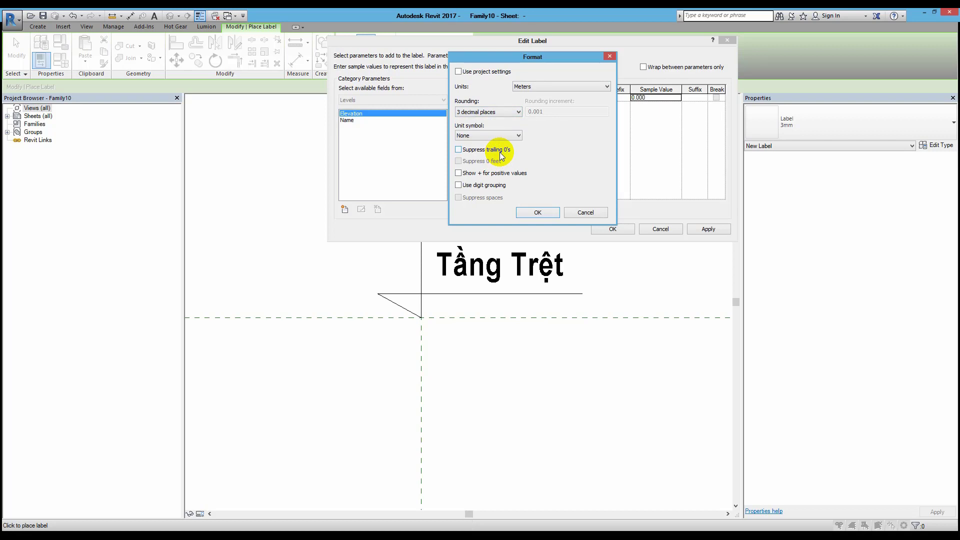
click(520, 113)
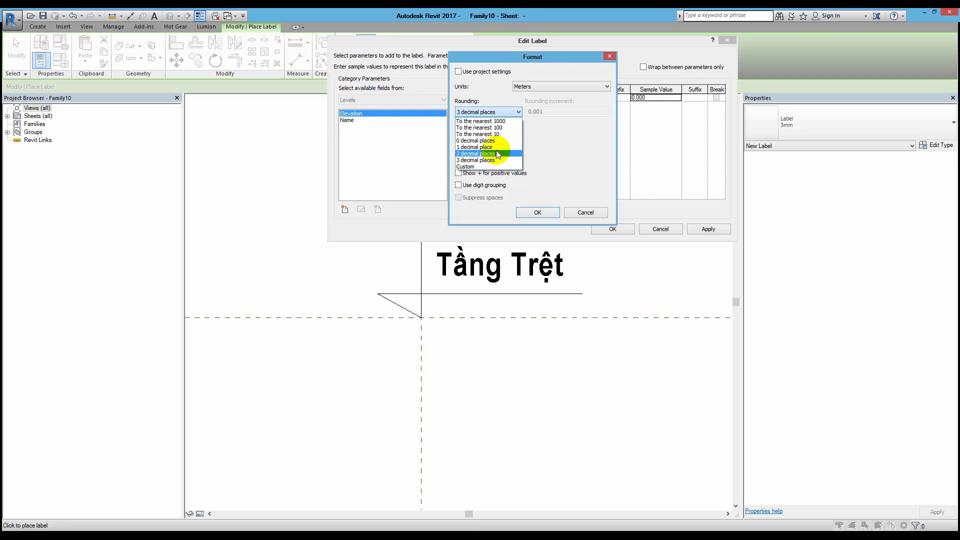
key(Up)
click(494, 152)
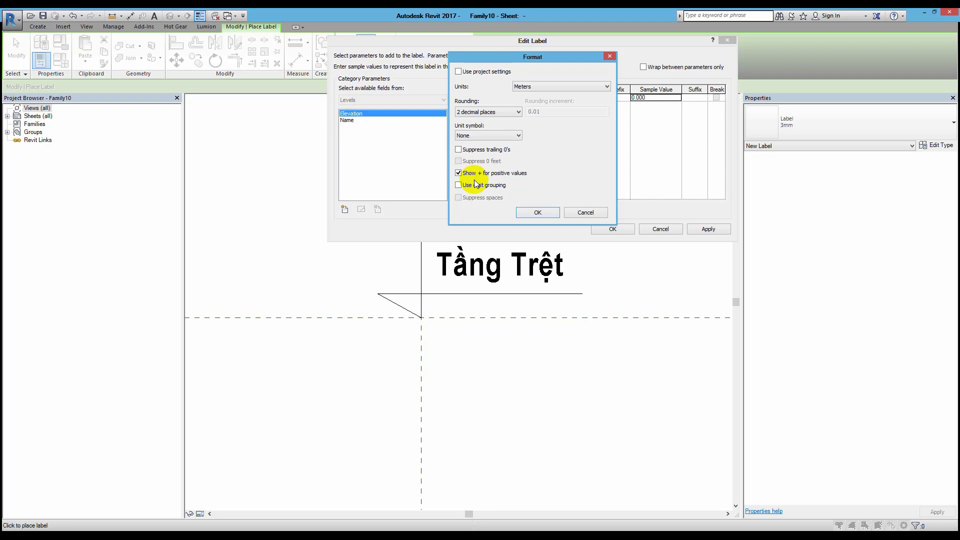
click(538, 212)
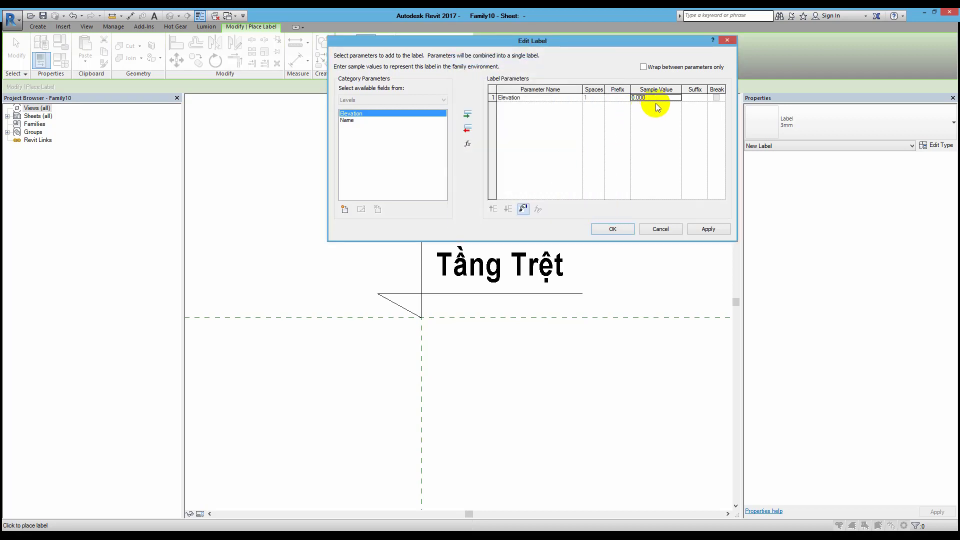
Step: Confirm the Elevation label, move it right and left-align its text
click(612, 228)
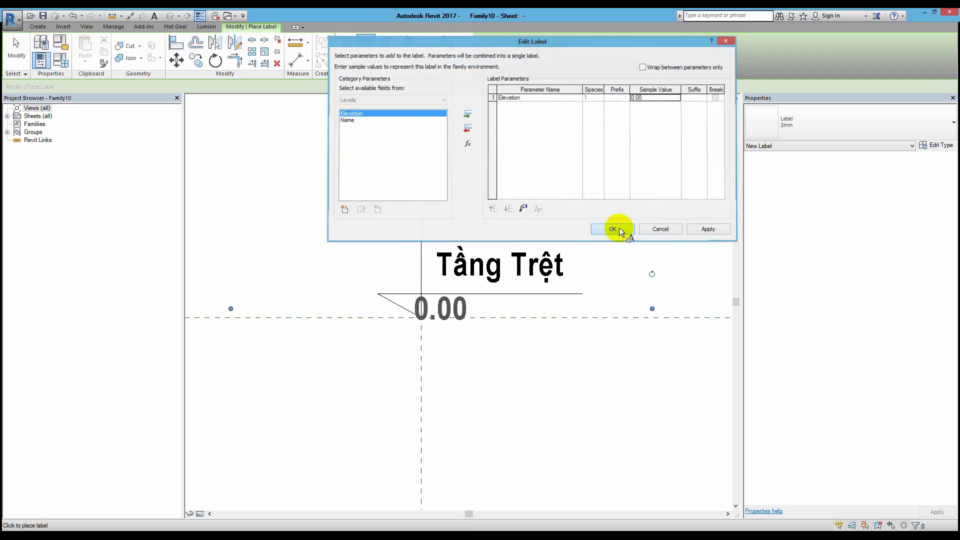
scroll(445, 317, up, 2)
key(Escape)
key(Escape)
drag(470, 305, 509, 316)
scroll(509, 316, down, 2)
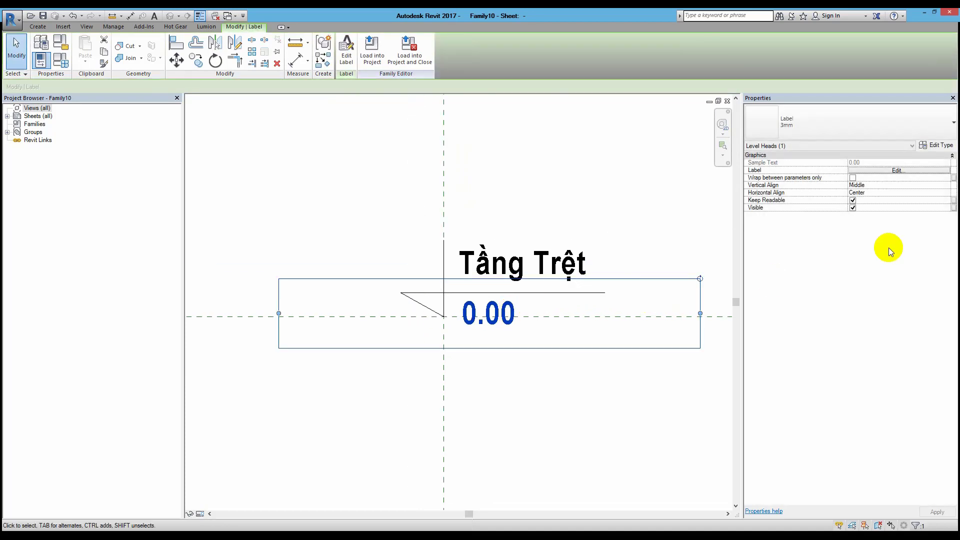
click(944, 193)
click(860, 200)
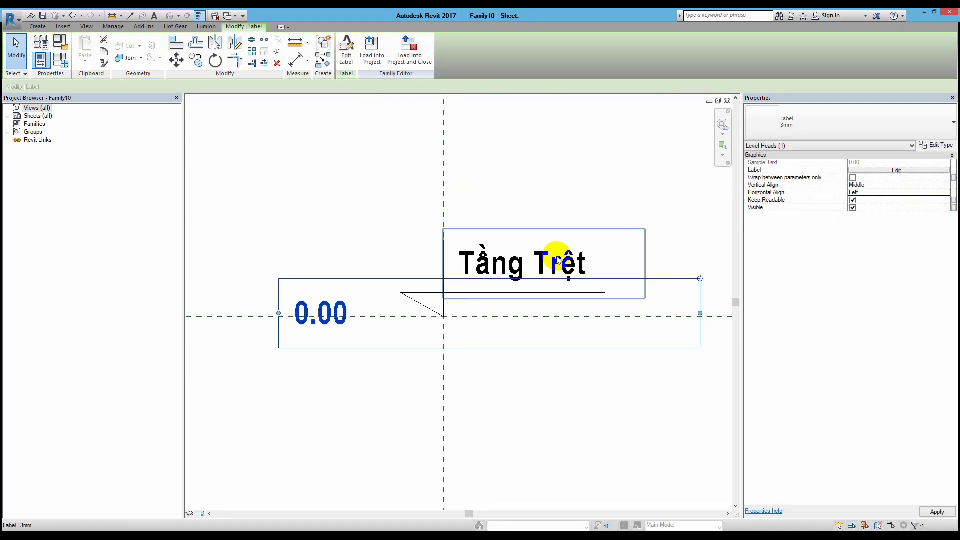
Step: Position the 0.00 label right of the level line just below Tầng Trệt
click(289, 253)
mouse_move(324, 308)
mouse_down()
mouse_move(469, 318)
mouse_move(490, 310)
mouse_up()
drag(522, 277, 499, 278)
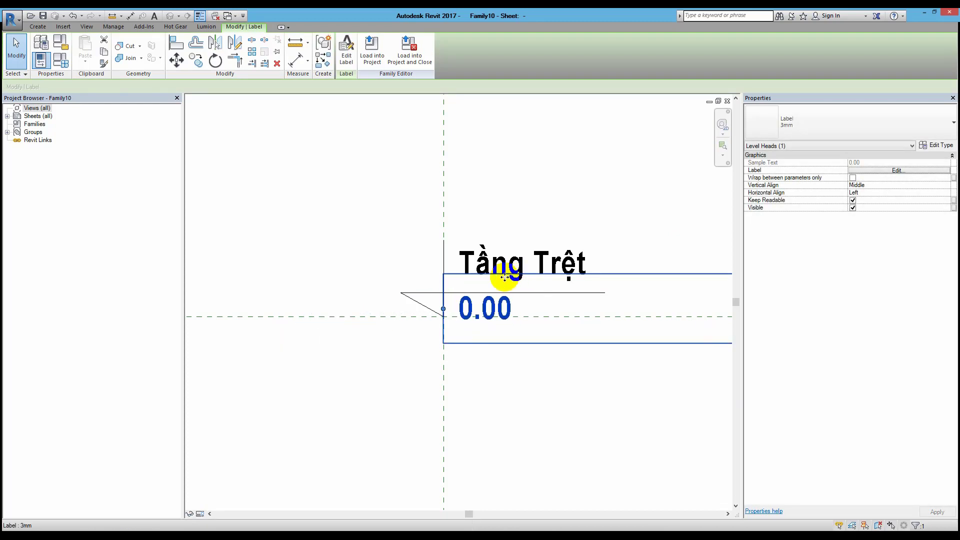
key(Escape)
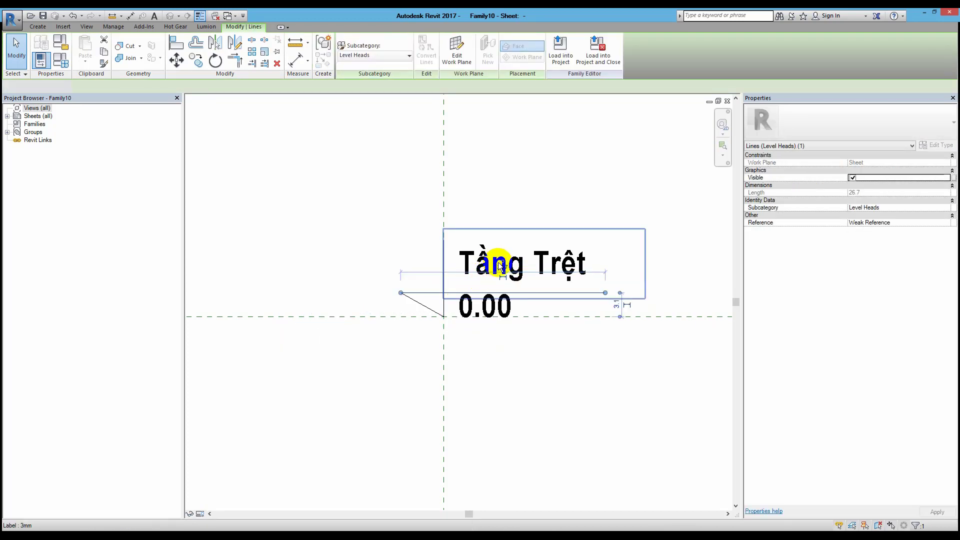
click(493, 268)
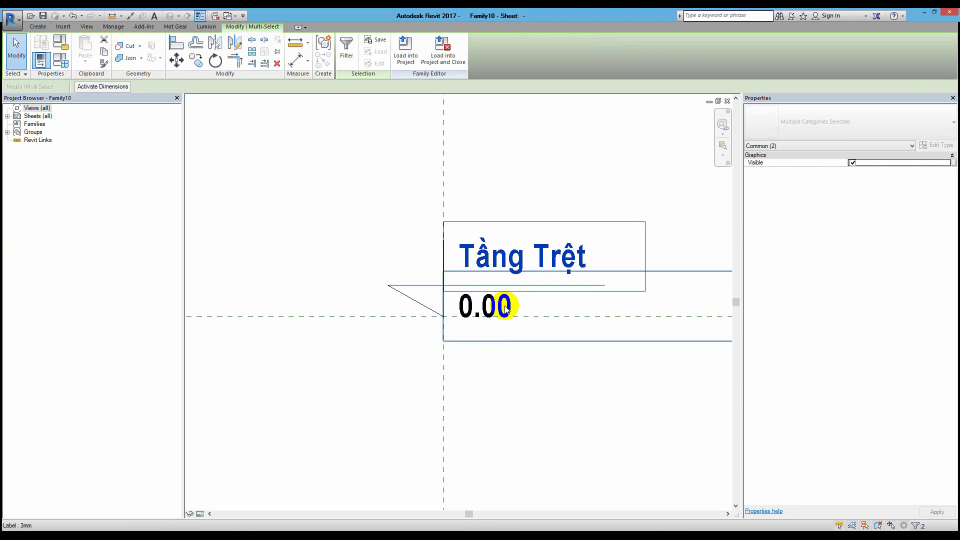
click(498, 306)
Step: Reshape the diagonal tick line by dragging its endpoint, then reselect the 0.00 label
click(395, 295)
scroll(383, 279, up, 2)
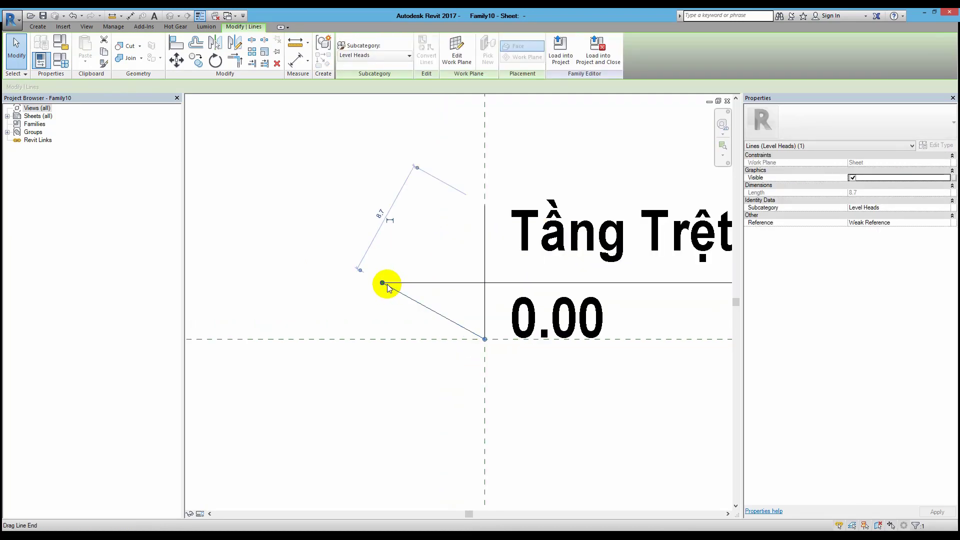
drag(382, 278, 429, 285)
key(Escape)
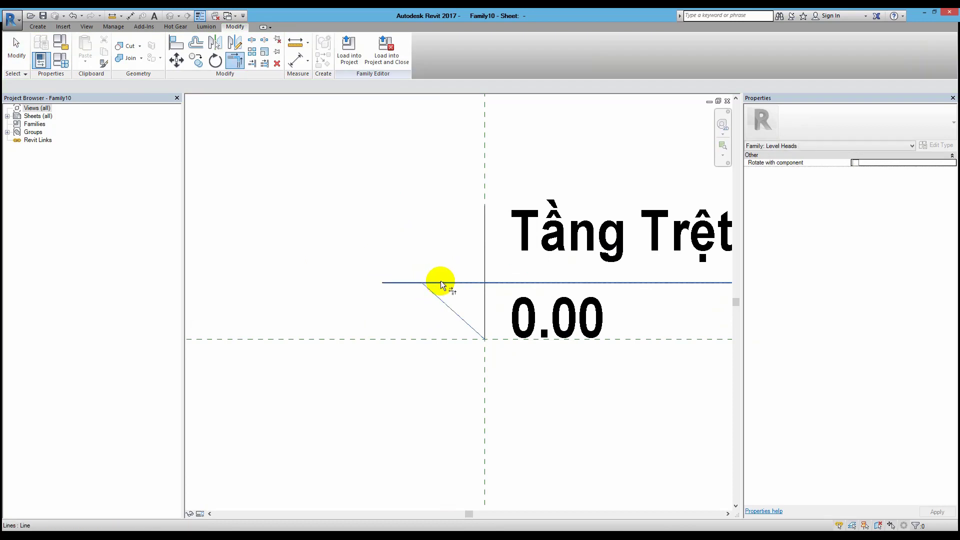
scroll(580, 276, down, 1)
click(584, 302)
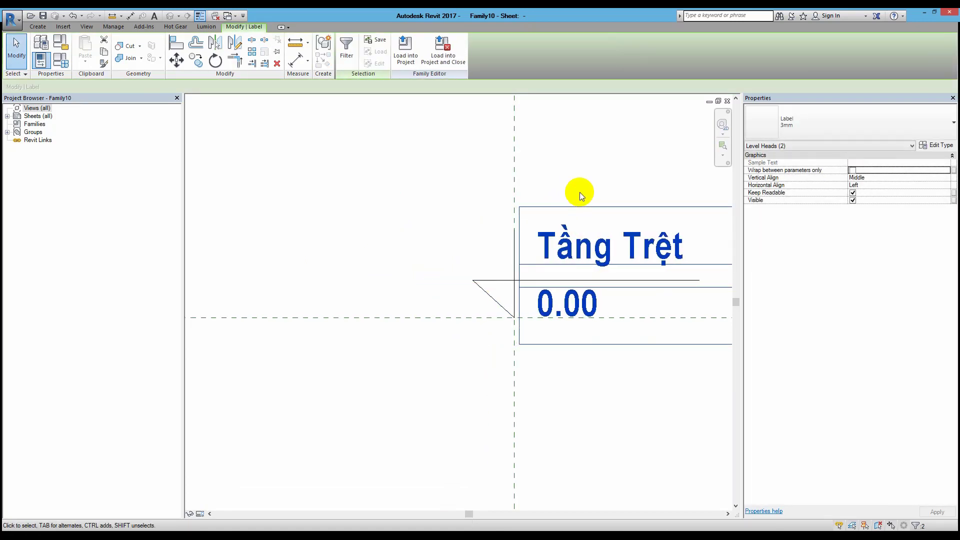
Step: Reselect the elevation label and confirm it so it reads +0.00
click(577, 192)
click(561, 306)
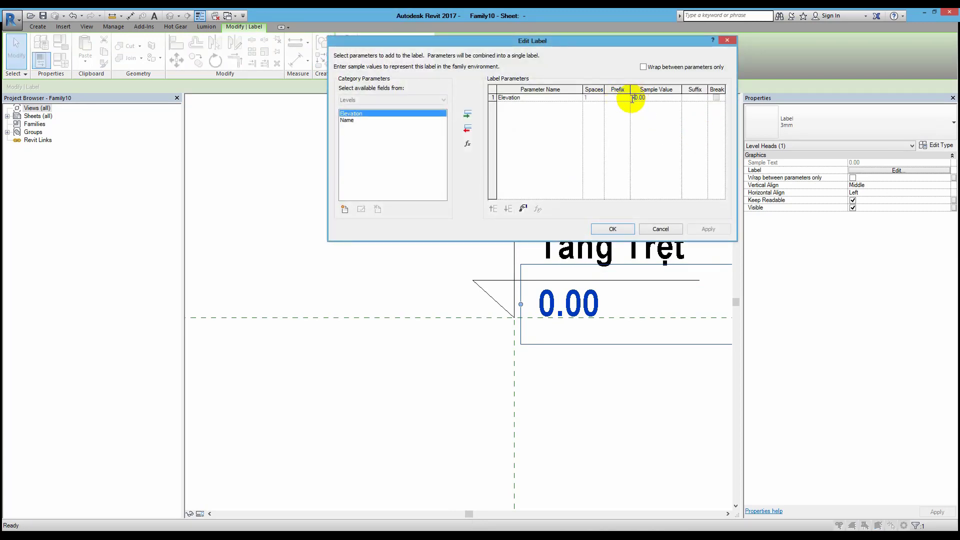
text(+0)
click(611, 229)
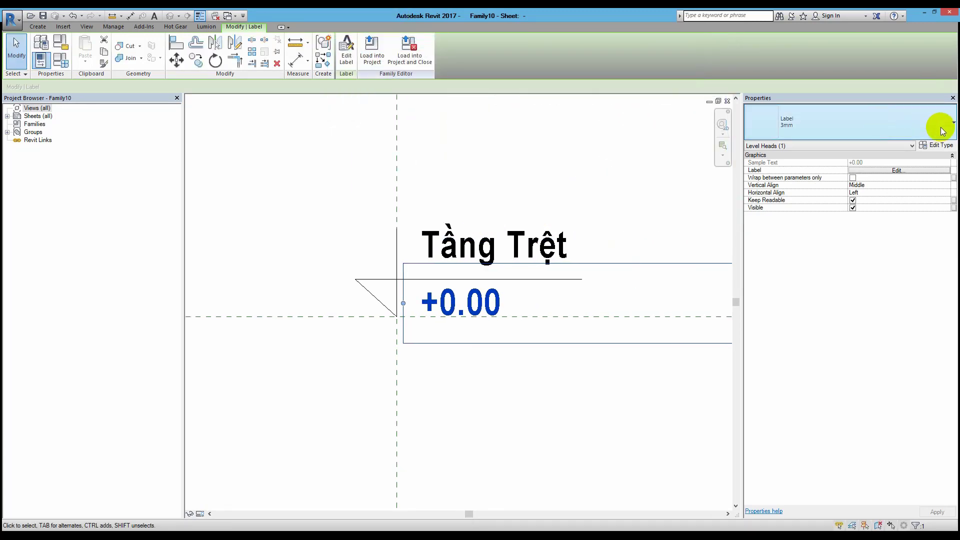
Step: Duplicate the label type as 2.5mm with a 2.5 mm text size
click(927, 145)
click(864, 114)
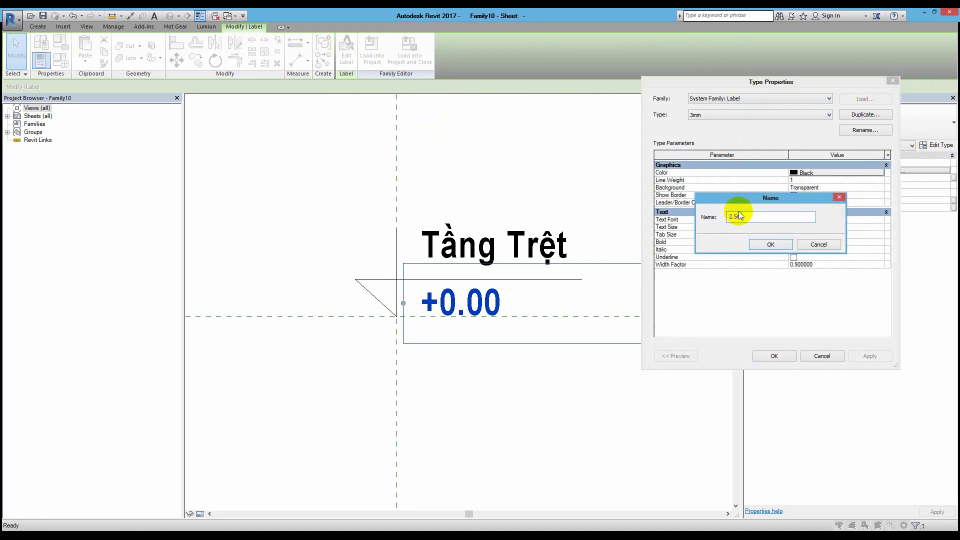
click(770, 244)
click(828, 228)
text(2.5000)
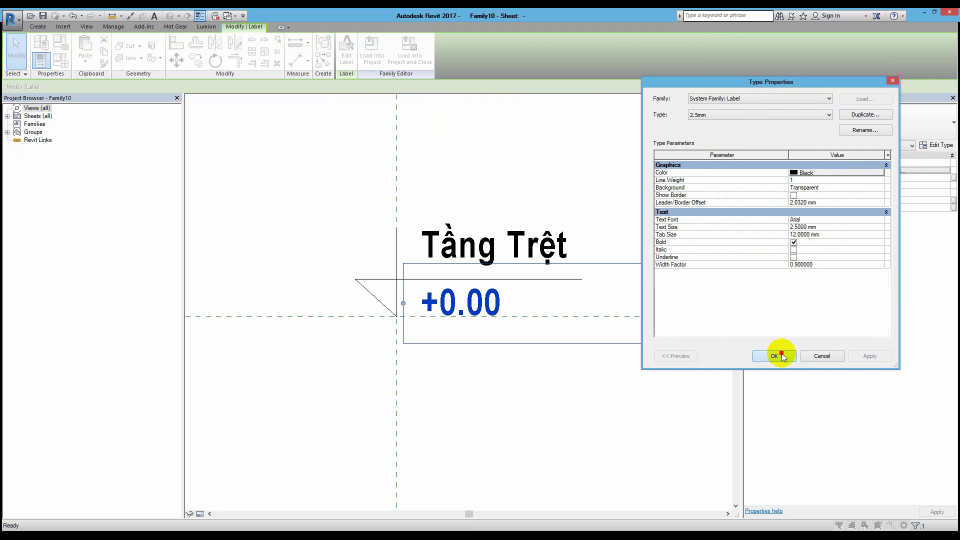
click(780, 354)
click(517, 338)
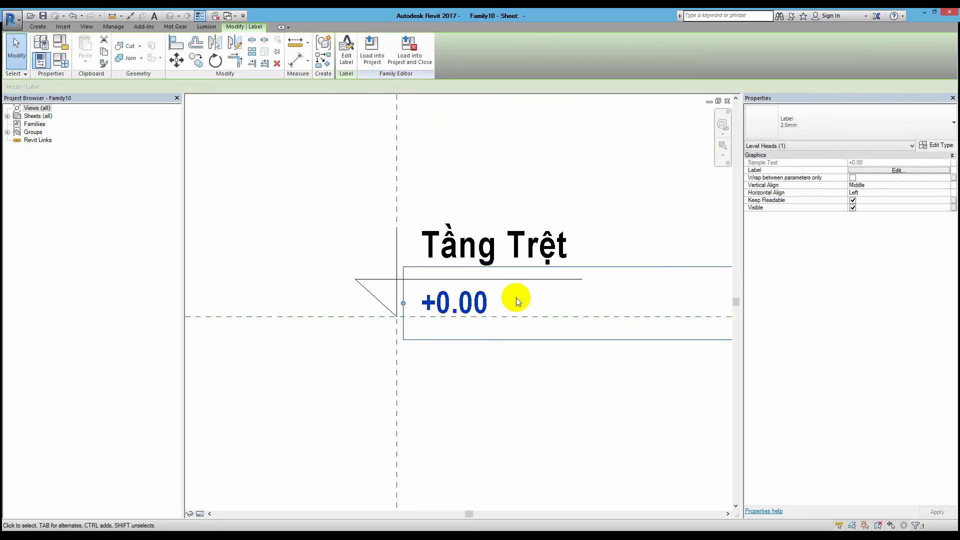
click(508, 393)
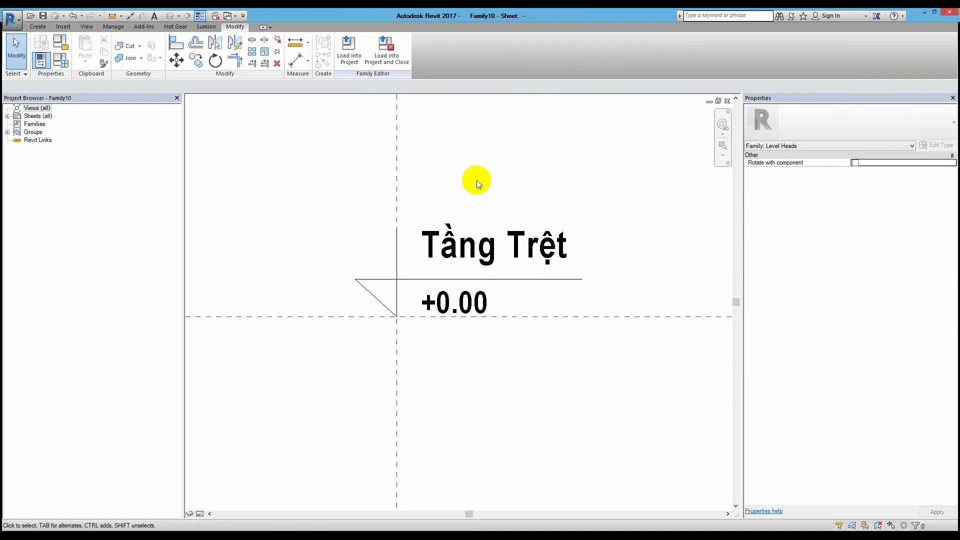
click(33, 27)
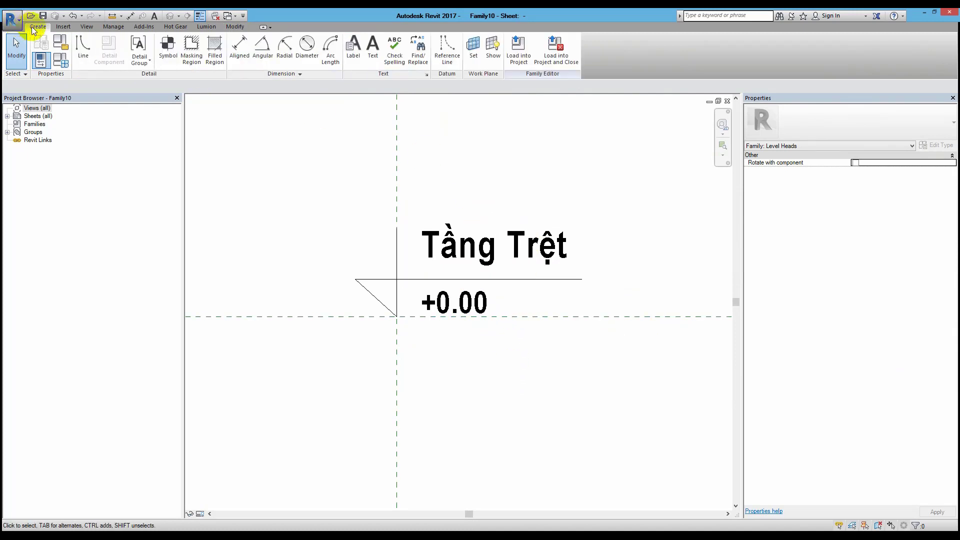
Step: Fill the level-head triangle with a solid filled region picked from its edges, trimming the corners
click(214, 50)
click(387, 63)
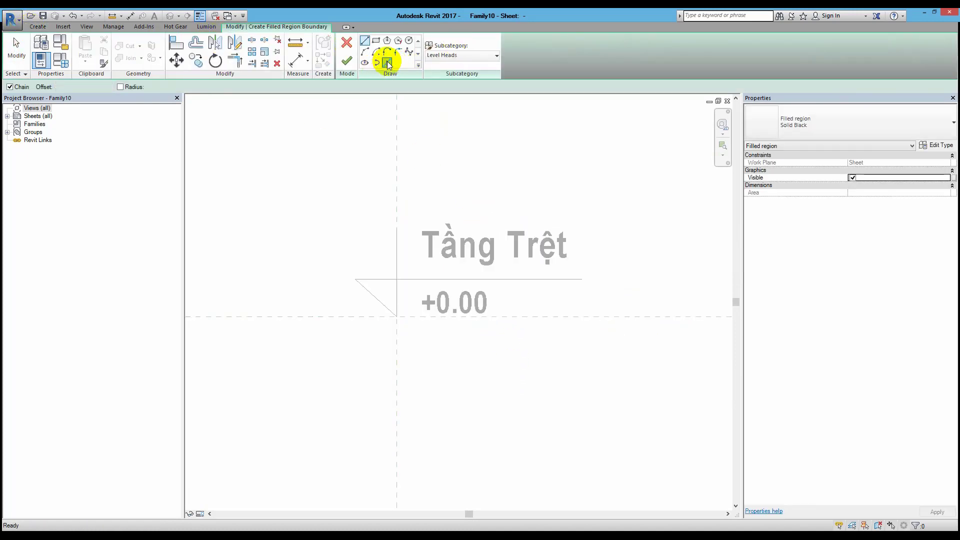
click(376, 299)
click(385, 280)
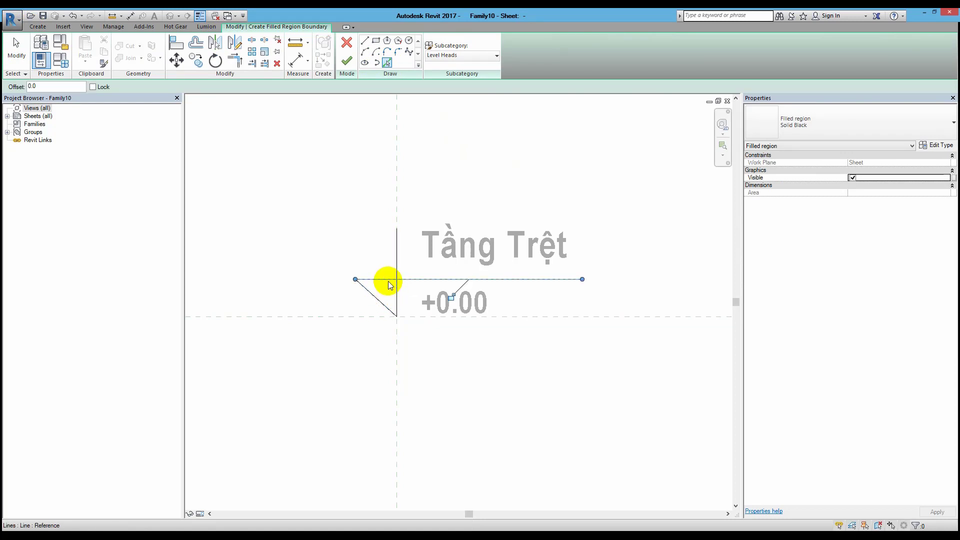
key(t)
key(r)
key(Escape)
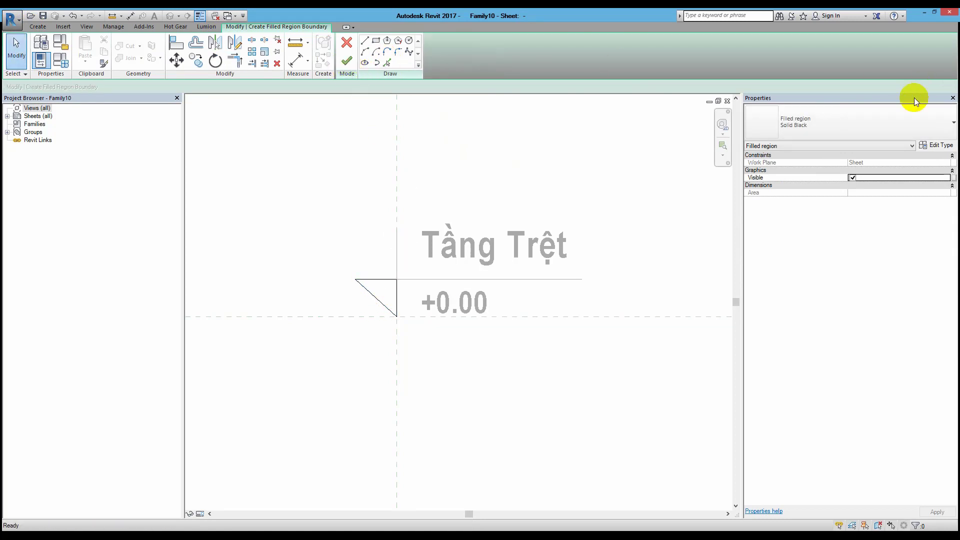
click(346, 60)
Step: Review the Tầng Trệt and +0.00 labels beside the black triangle, then save the family
click(547, 137)
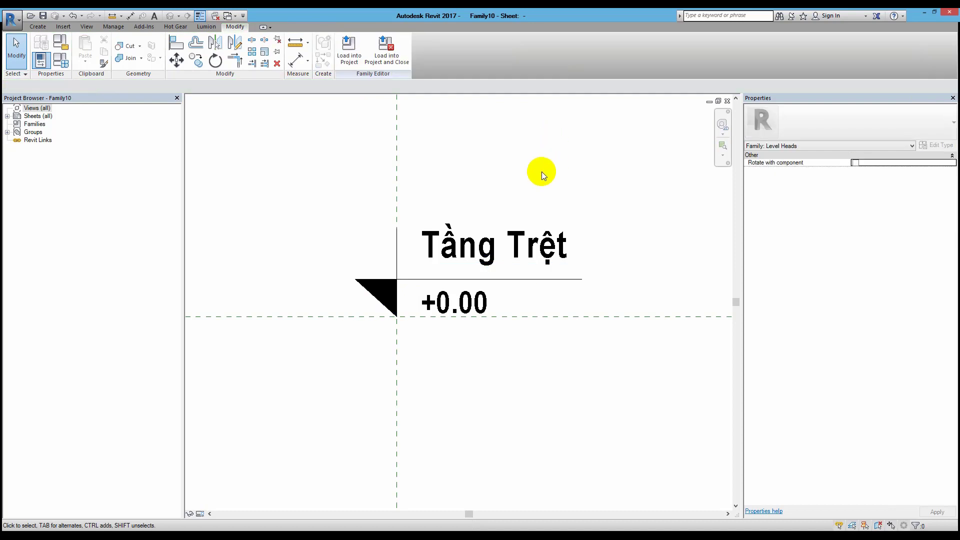
middle_drag(514, 221, 516, 244)
middle_drag(582, 224, 543, 233)
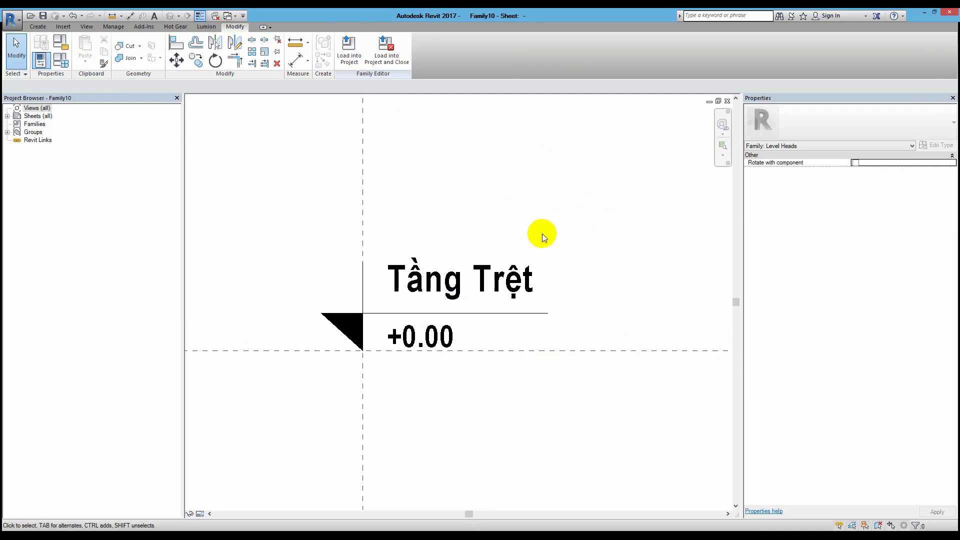
click(510, 268)
click(439, 336)
click(420, 275)
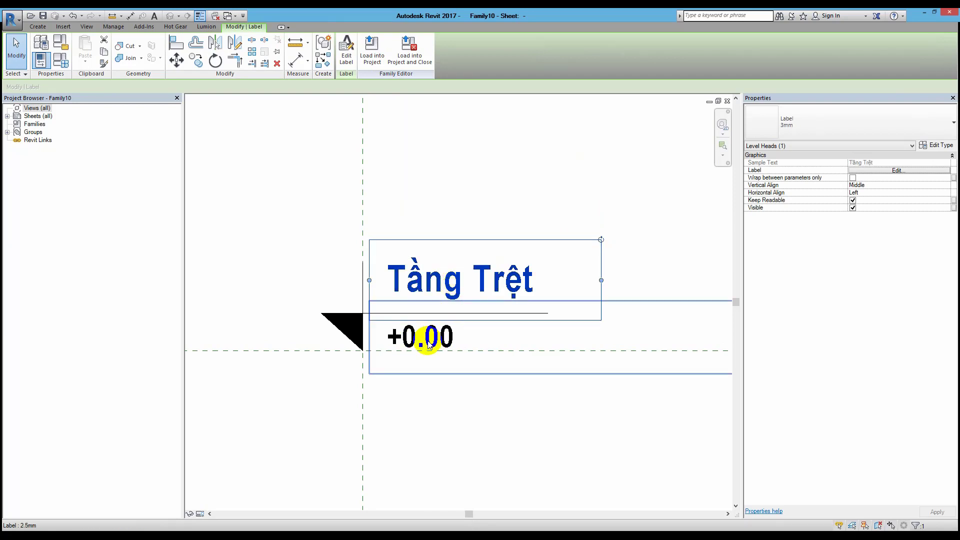
click(438, 211)
key(ctrl+s)
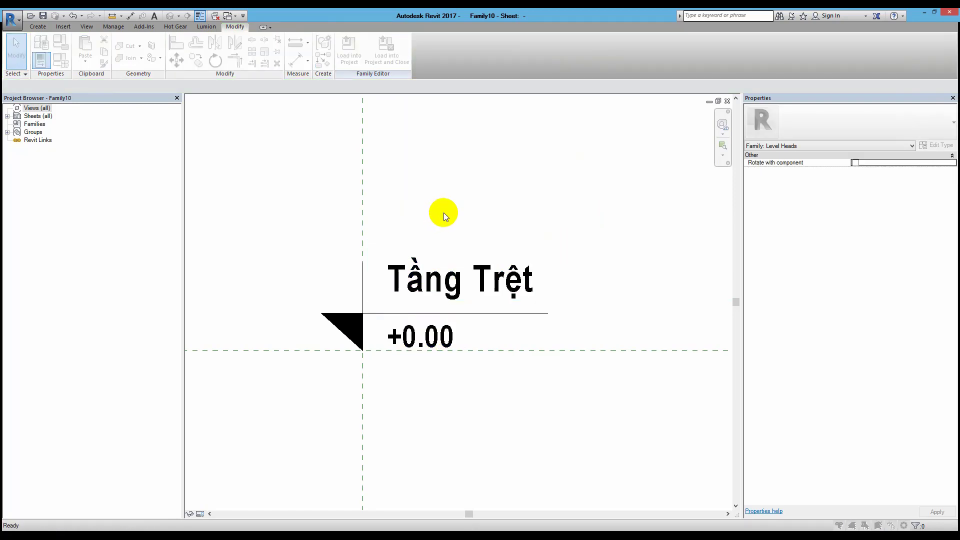
Step: Choose the Desktop folder and name the family file KY HIEU CAO TRINH
click(345, 259)
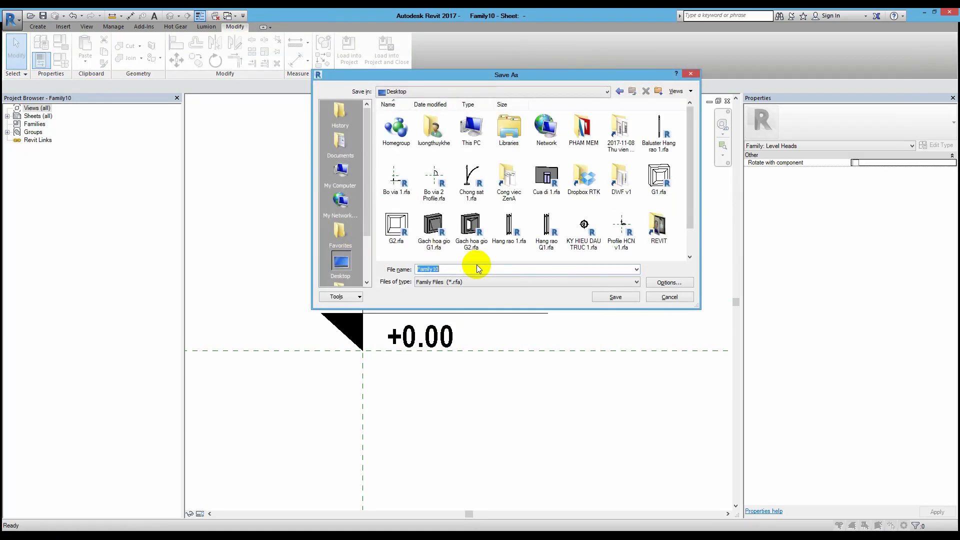
text(KY H)
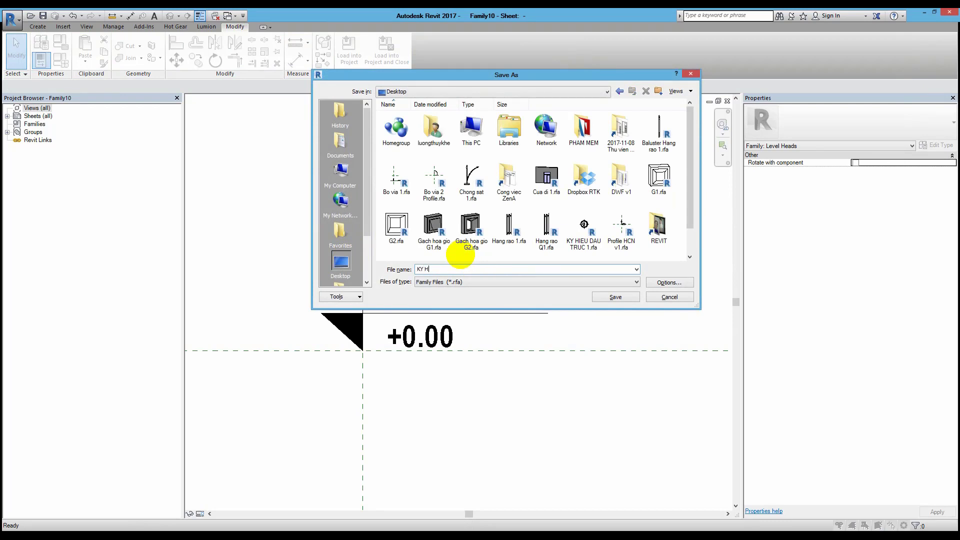
text(IEU )
text(CAO TRINH)
key(Return)
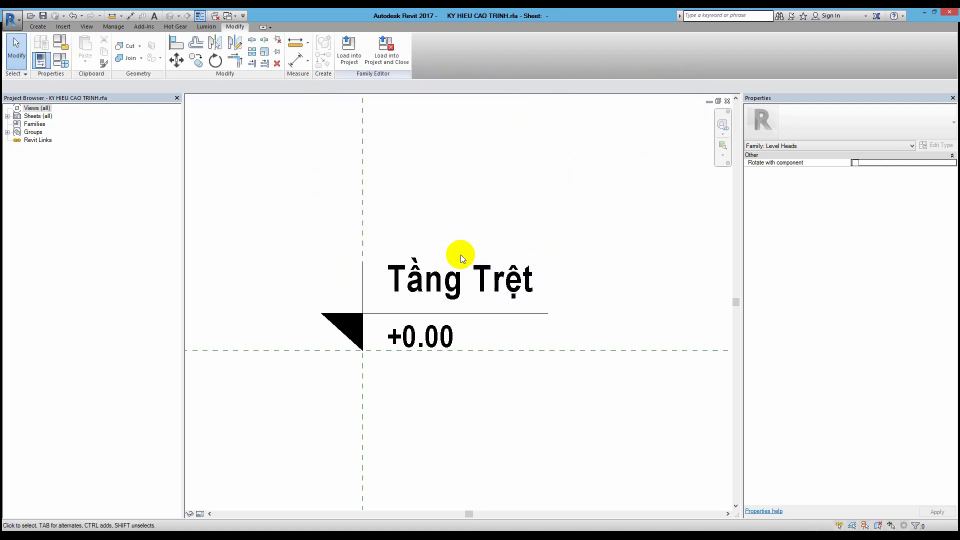
Step: Create a new project from the DefaultMetric template
click(349, 47)
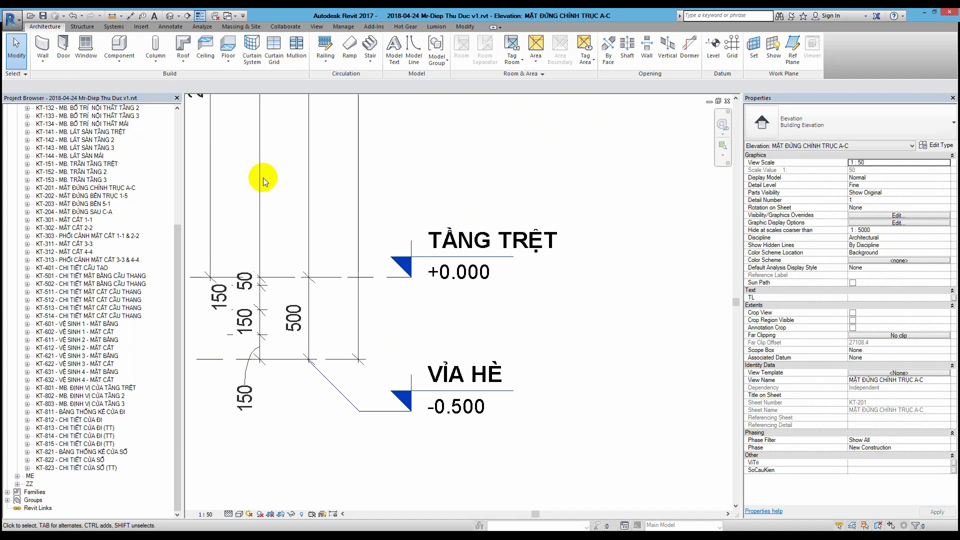
key(ctrl+n)
click(476, 253)
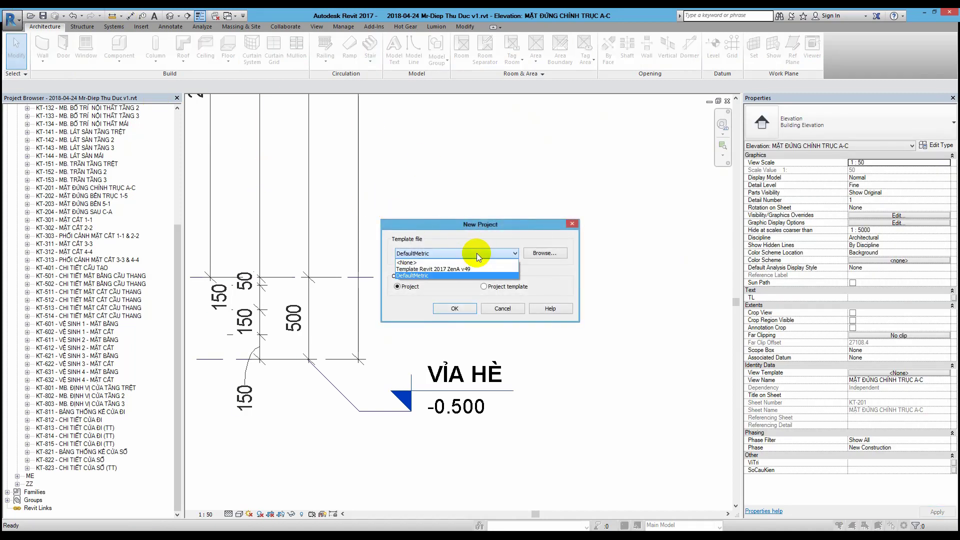
click(476, 253)
click(461, 303)
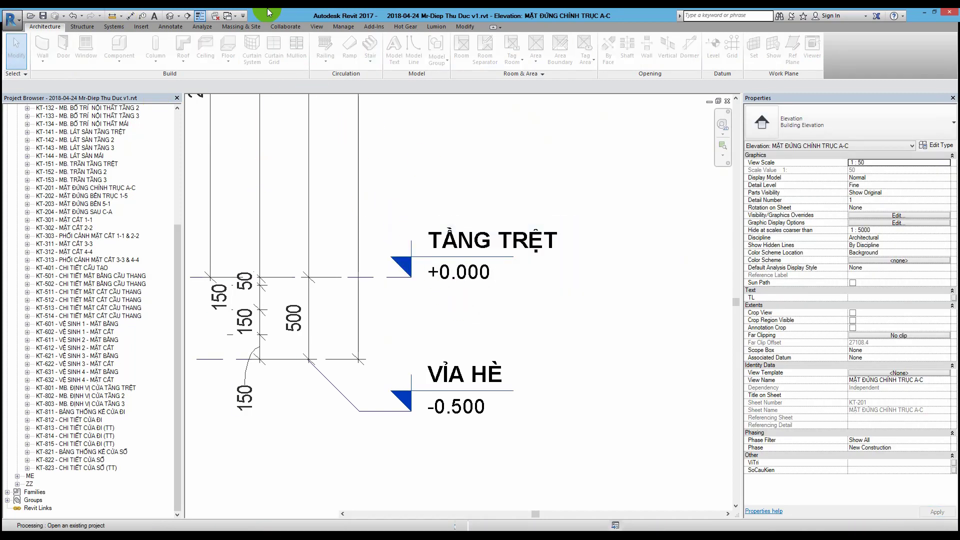
Step: Switch back to the KY HIEU CAO TRINH.rfa family window
click(288, 158)
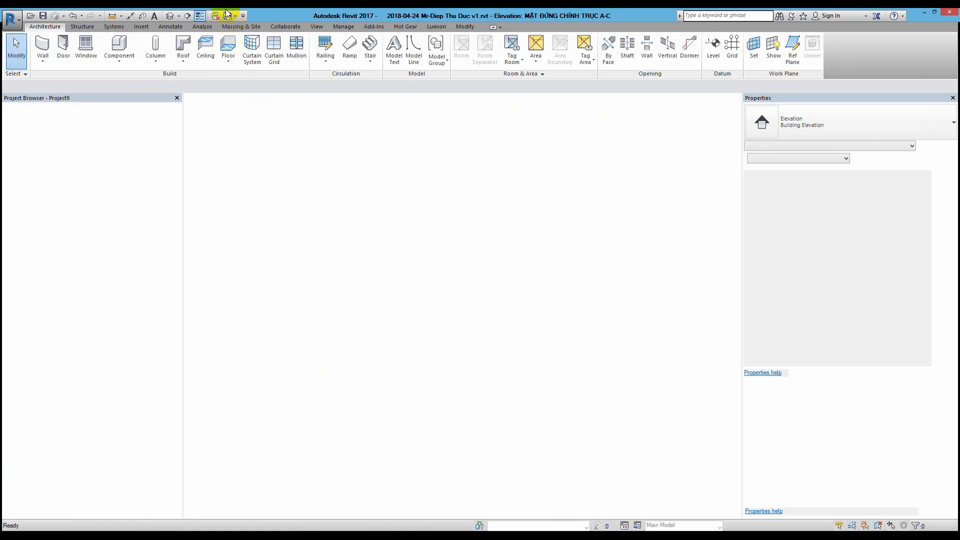
click(228, 19)
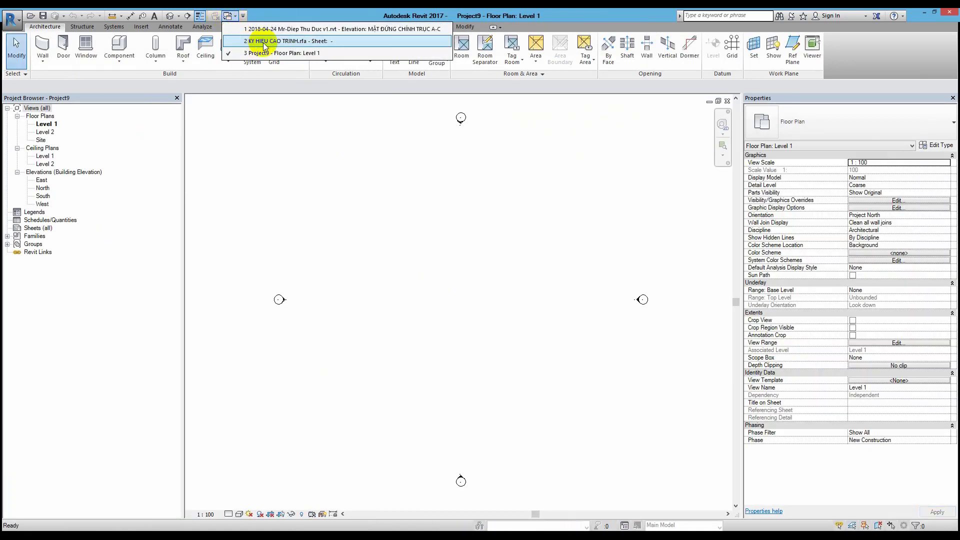
click(245, 40)
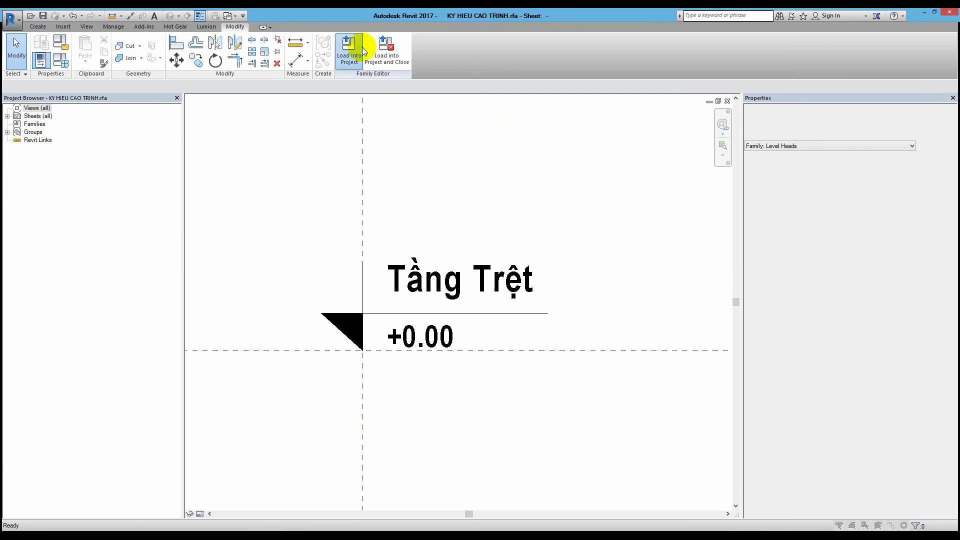
Step: Load the KY HIEU CAO TRINH family into Project9 only, excluding the Thu Duc project
click(361, 47)
click(415, 227)
click(416, 220)
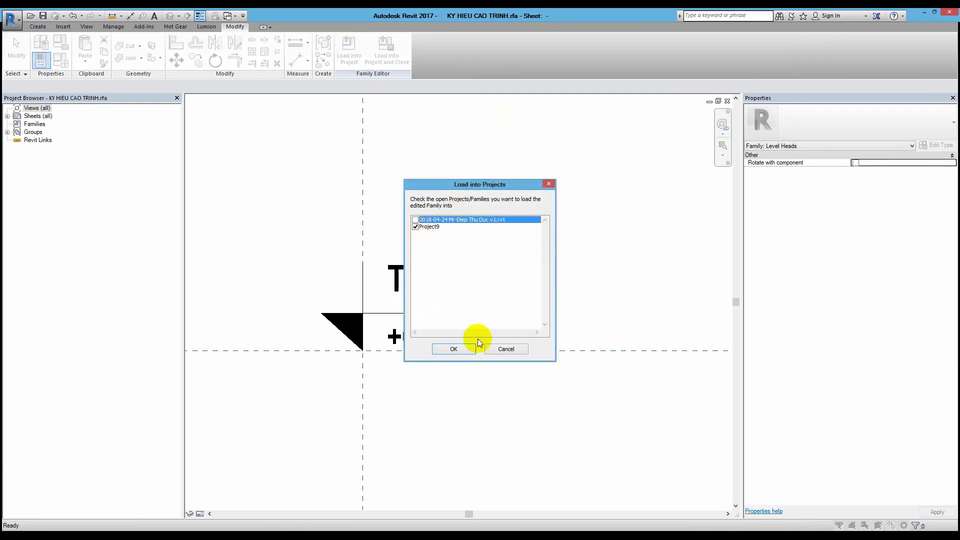
click(454, 349)
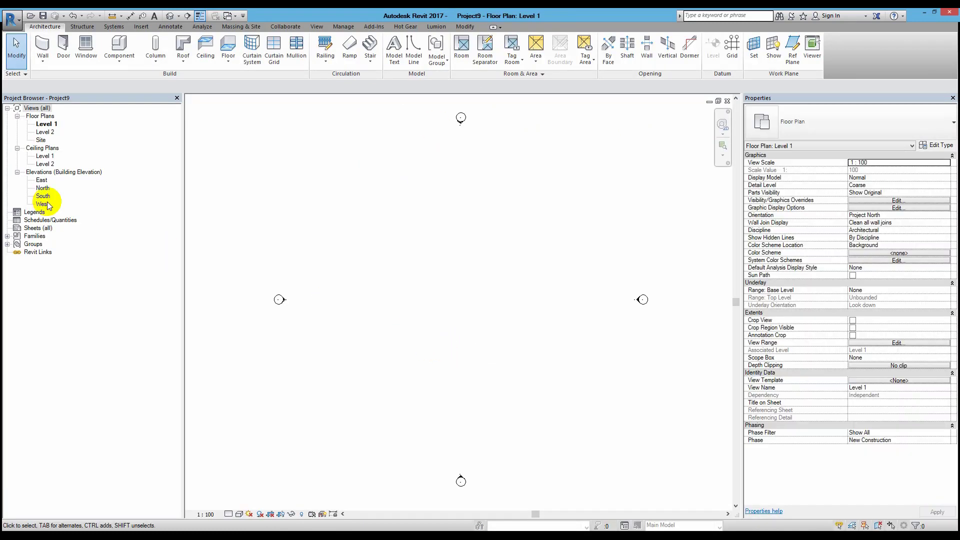
Step: Open Project9's North elevation and select both Level 1 and Level 2
click(45, 188)
double_click(45, 188)
scroll(500, 225, up, 2)
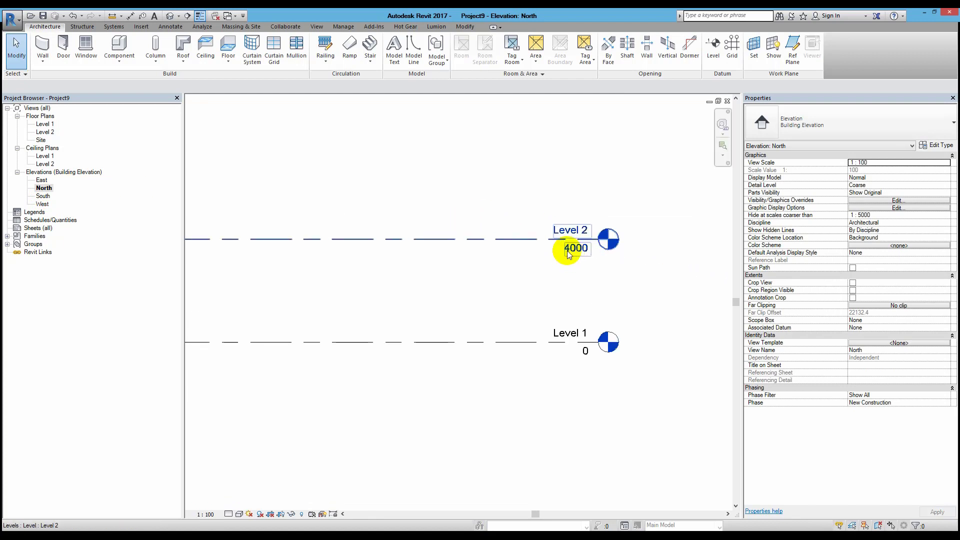
click(517, 239)
middle_drag(535, 299, 493, 295)
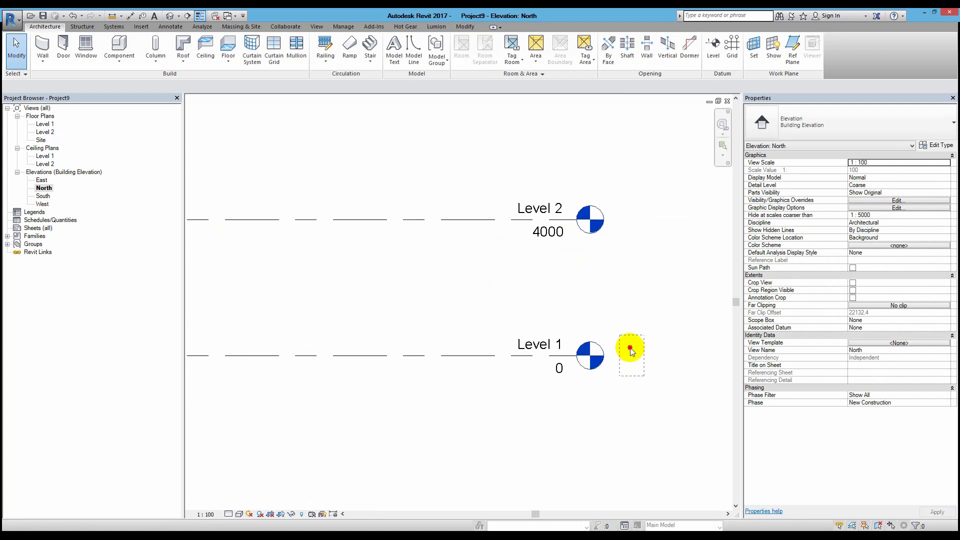
drag(644, 376, 480, 179)
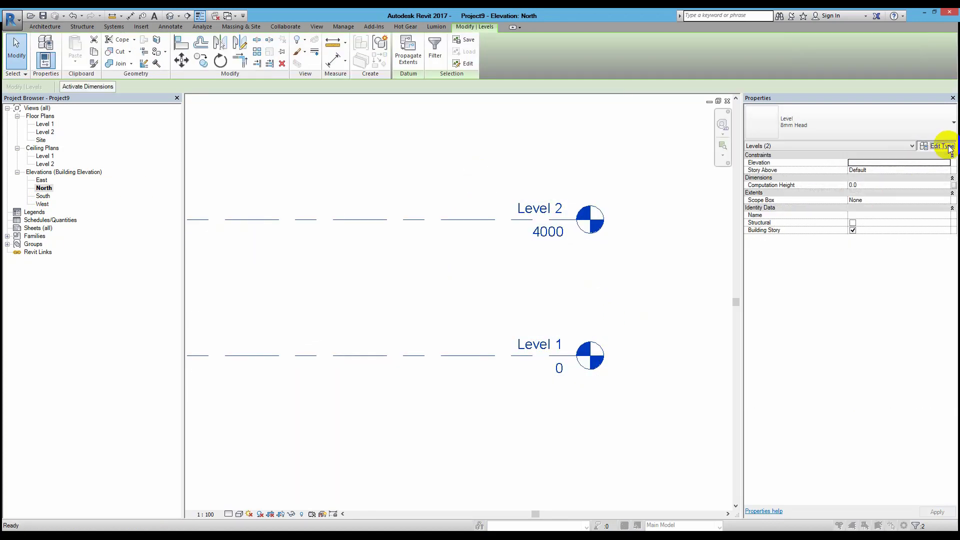
Step: Change the level type's Symbol from M_Level Head - Circle to KY HIEU CAO TRINH
click(932, 149)
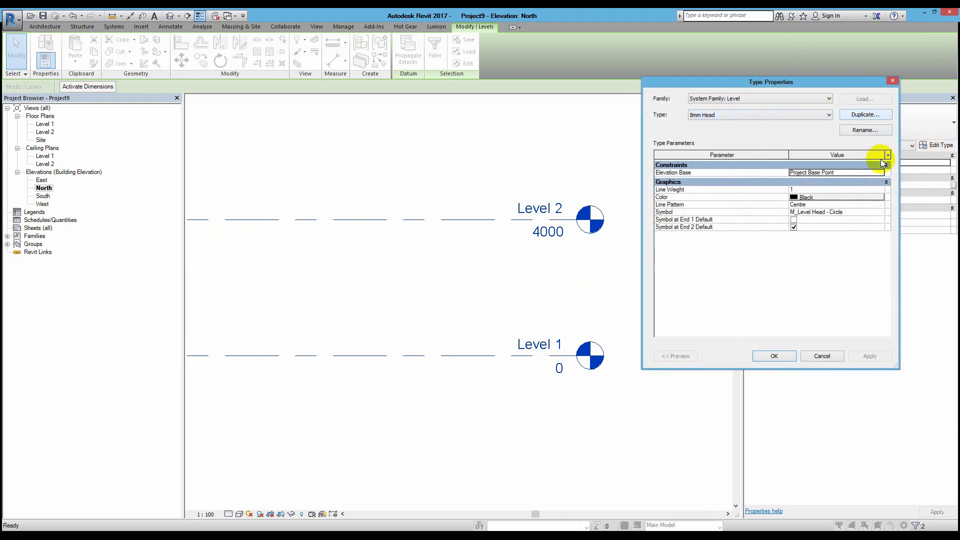
click(882, 212)
click(841, 226)
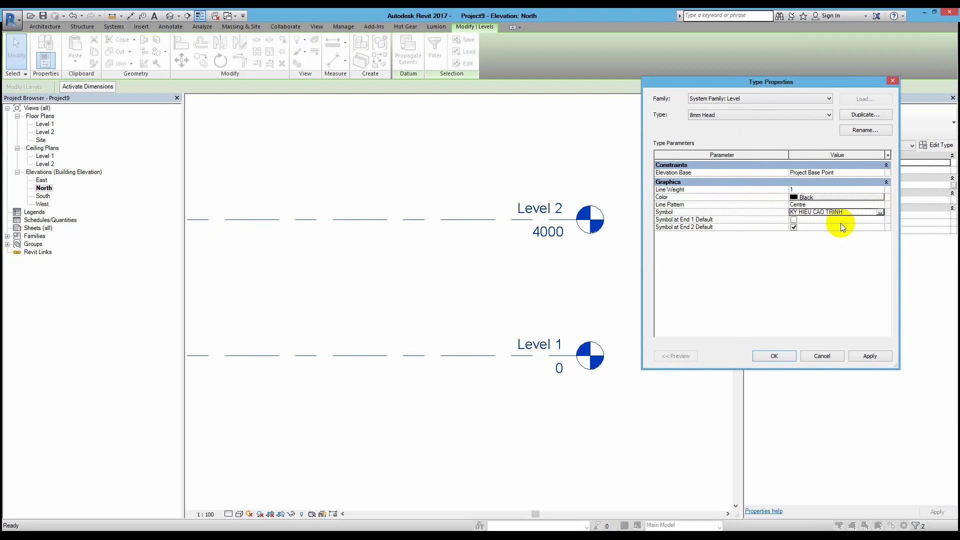
click(780, 356)
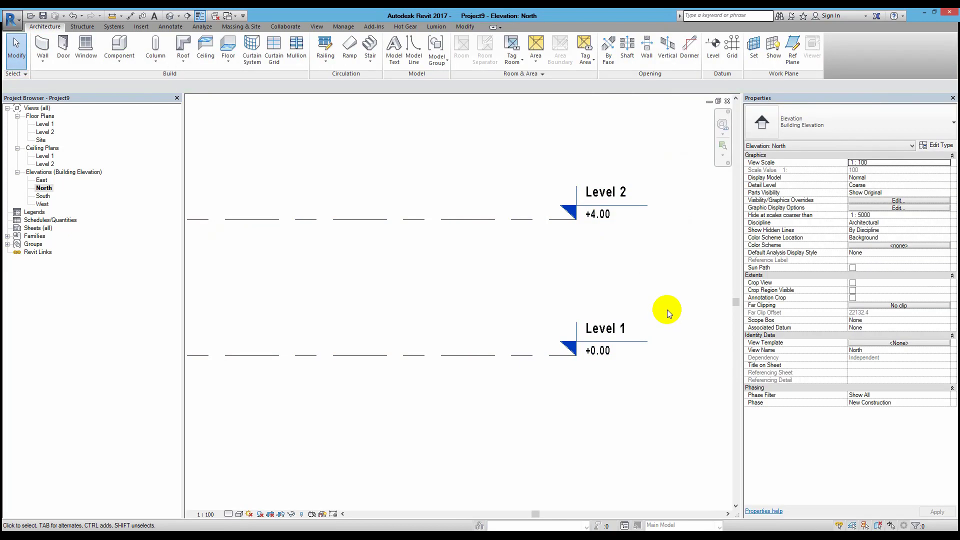
scroll(588, 278, up, 3)
scroll(584, 277, down, 3)
scroll(524, 248, down, 3)
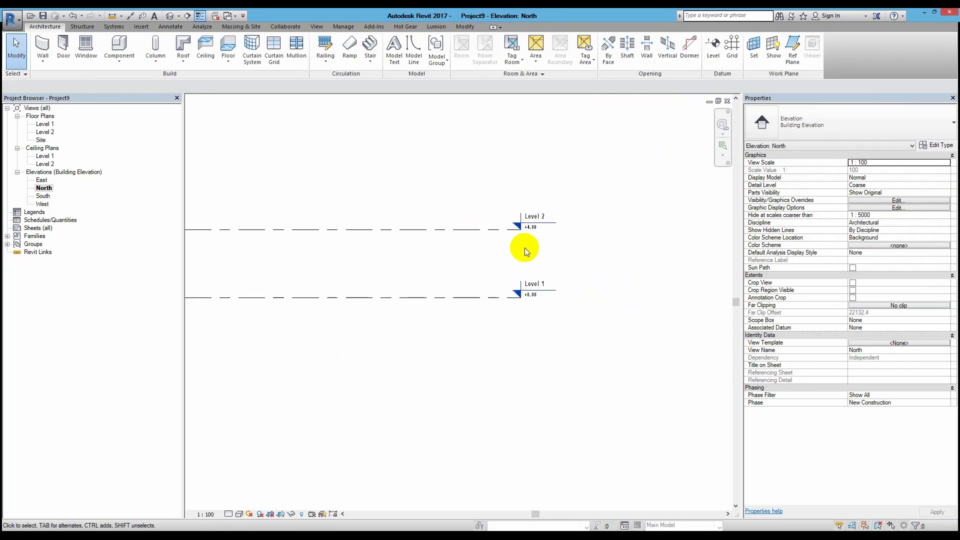
scroll(507, 232, up, 4)
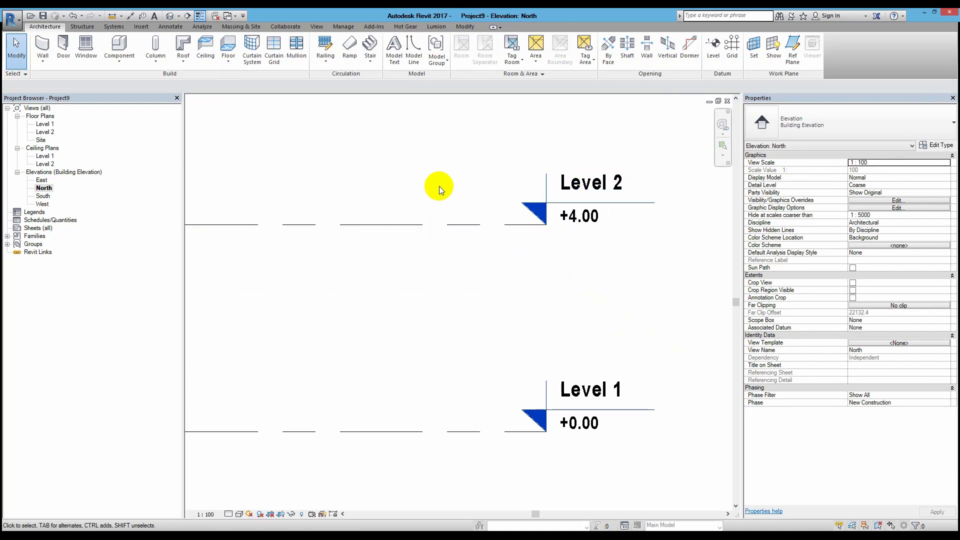
click(343, 27)
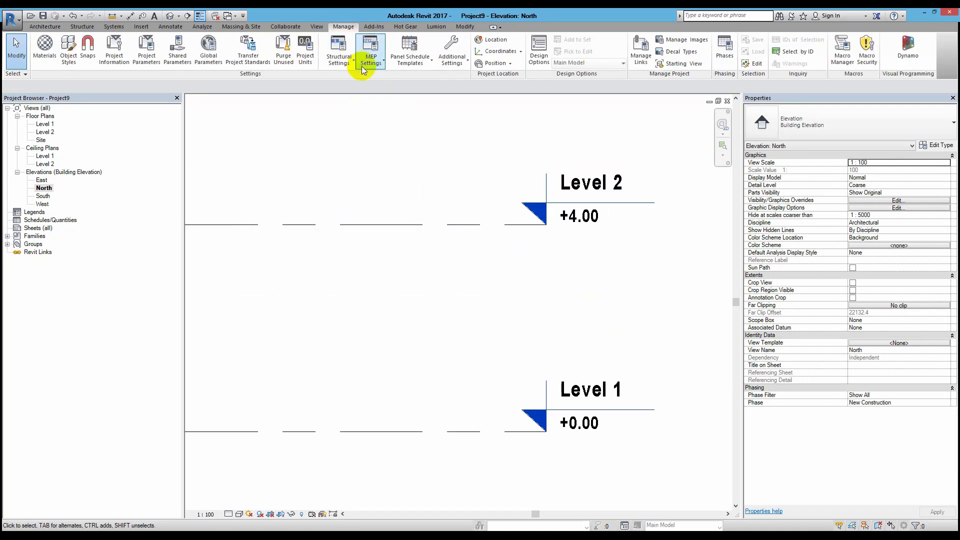
click(451, 56)
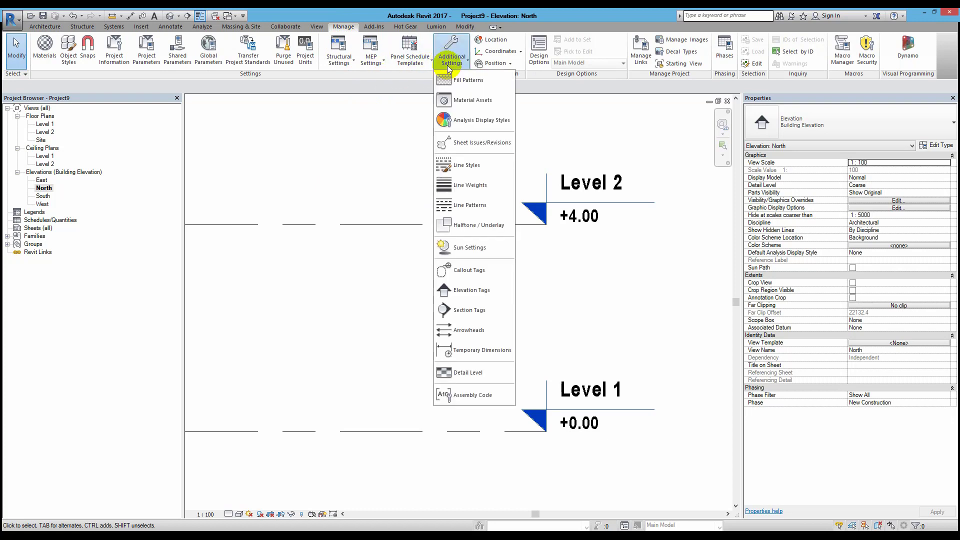
click(492, 205)
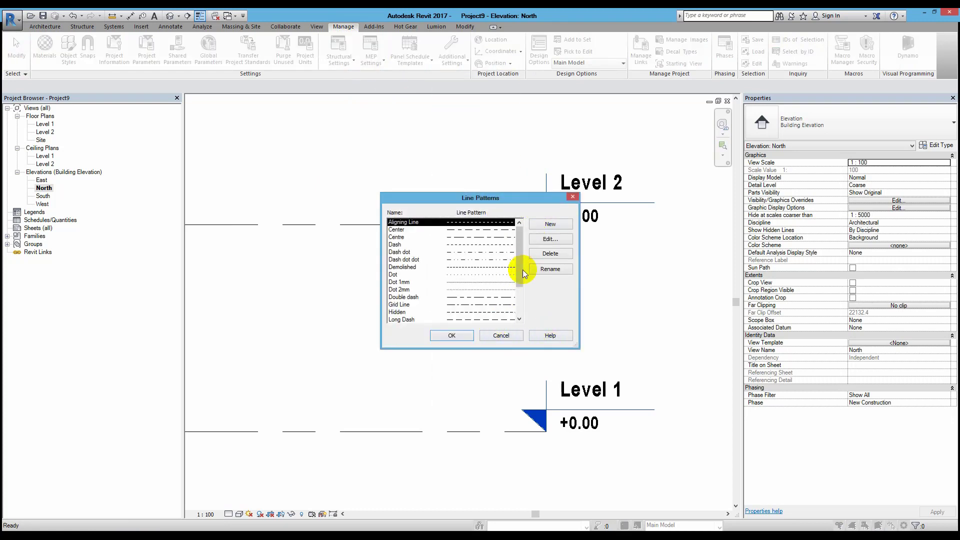
click(499, 336)
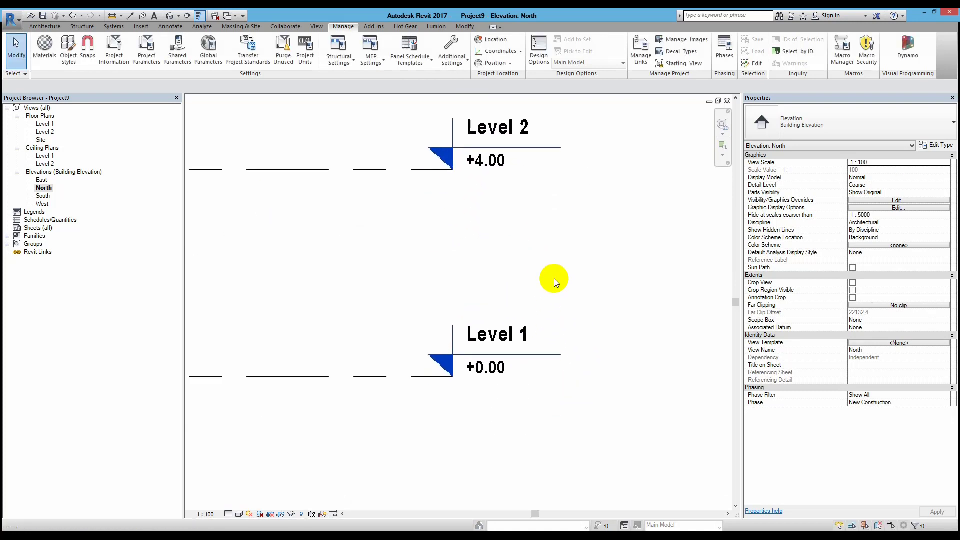
Step: Set the level type's Color to a blue custom colour and apply it
click(489, 363)
click(941, 146)
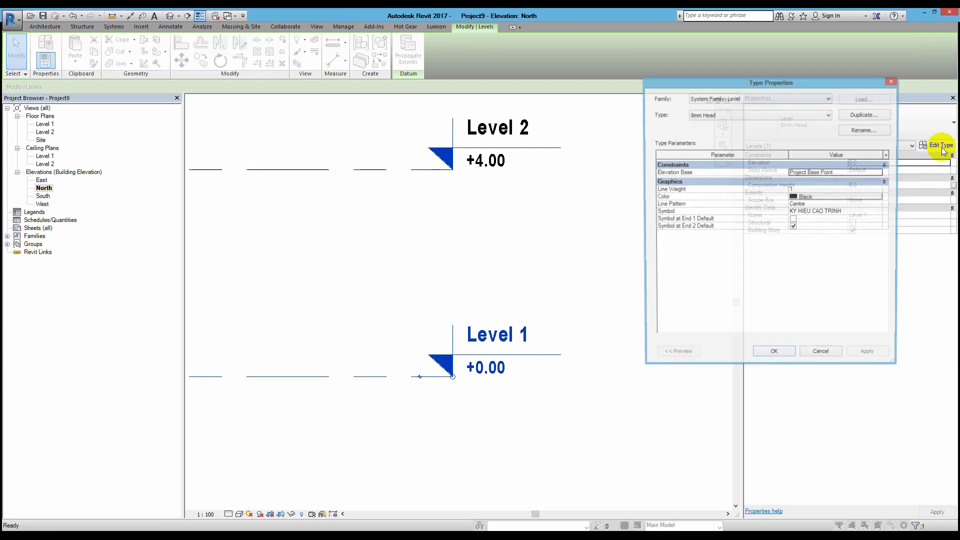
click(804, 197)
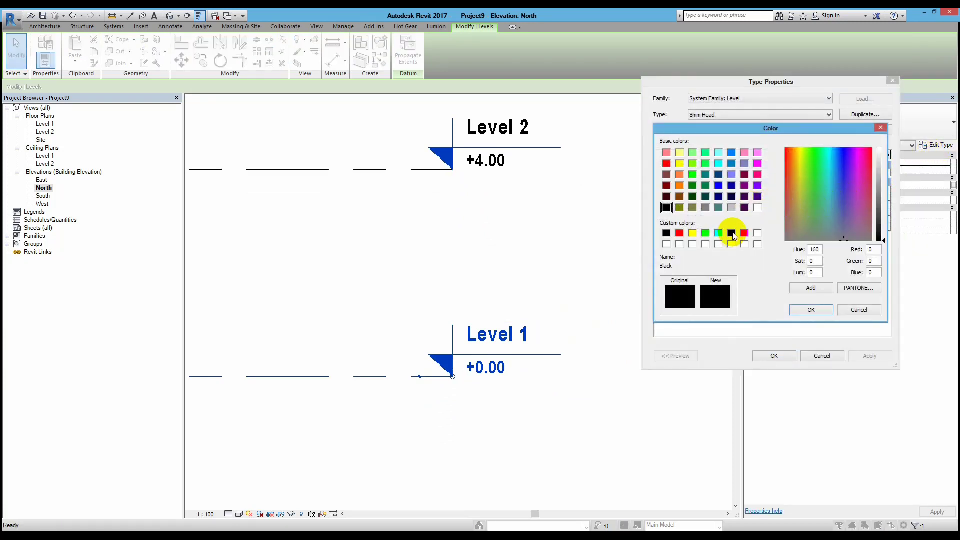
click(732, 234)
click(812, 310)
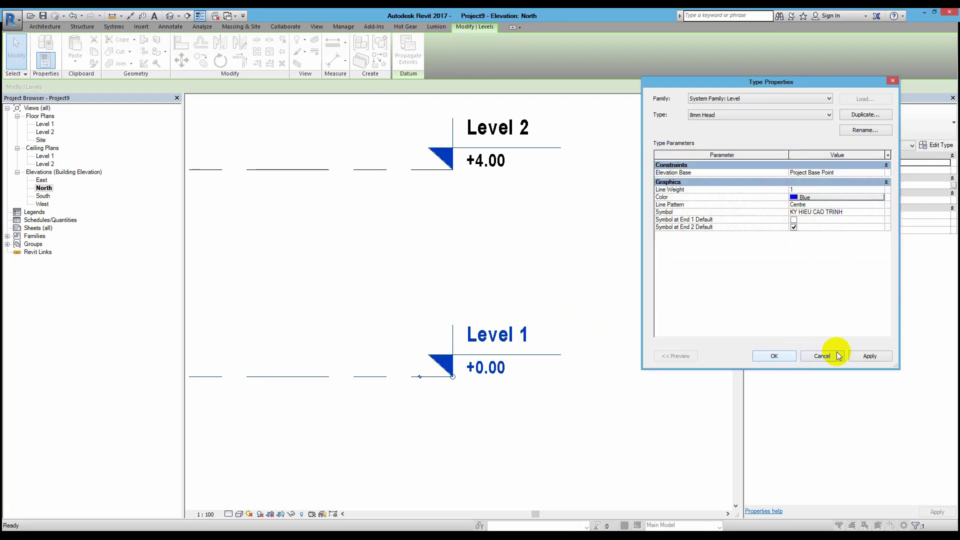
click(866, 356)
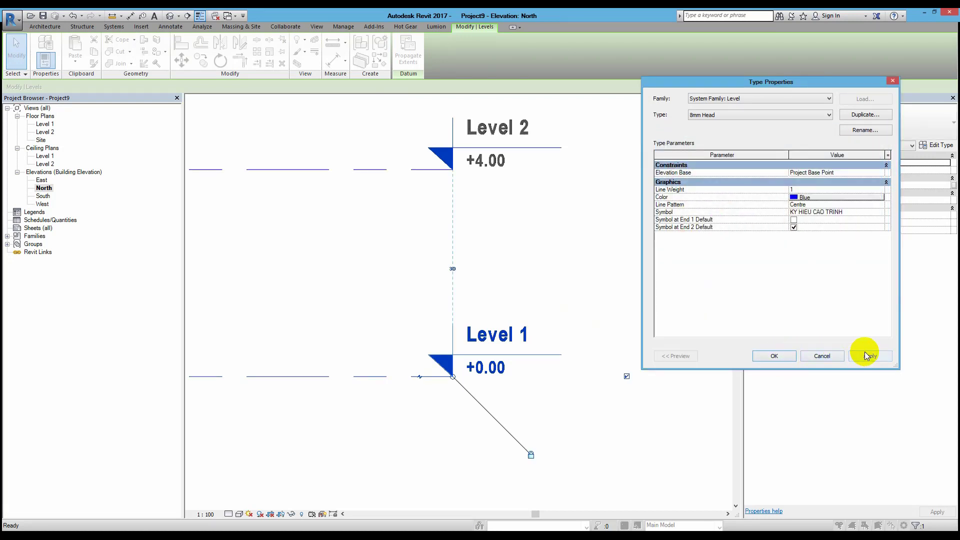
click(776, 356)
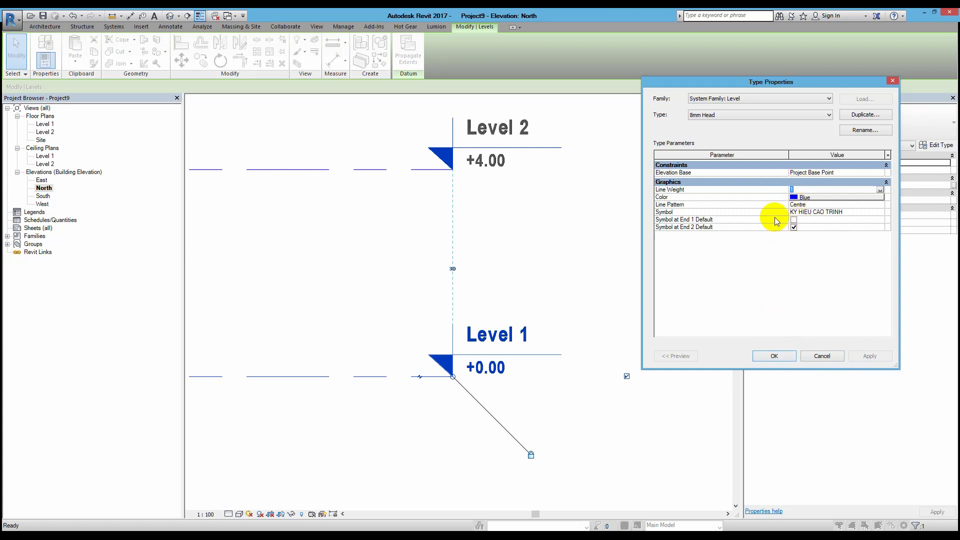
click(783, 356)
Step: Zoom and recentre the view to check the blue dashed Level 1 and Level 2 heads
click(589, 275)
scroll(575, 260, down, 2)
scroll(569, 248, down, 3)
scroll(583, 244, up, 2)
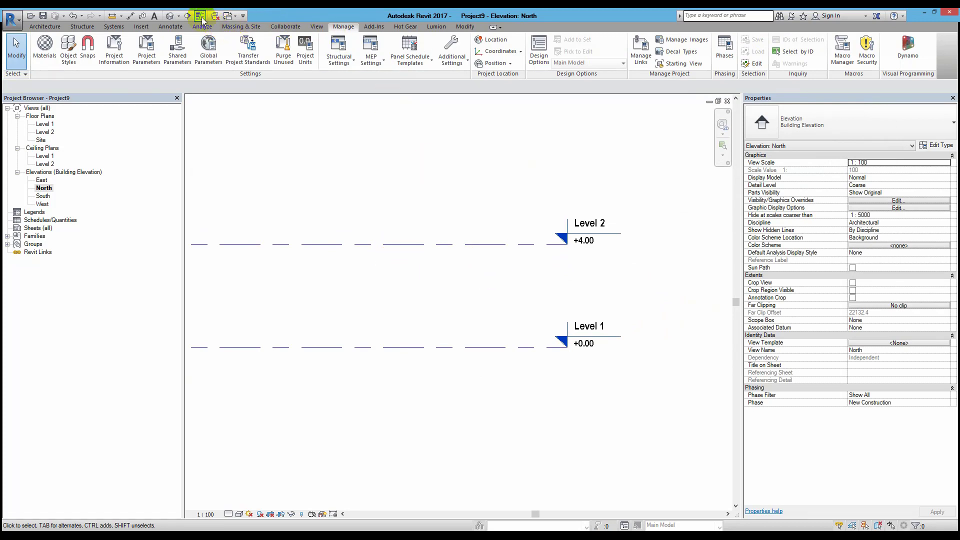
scroll(601, 258, up, 1)
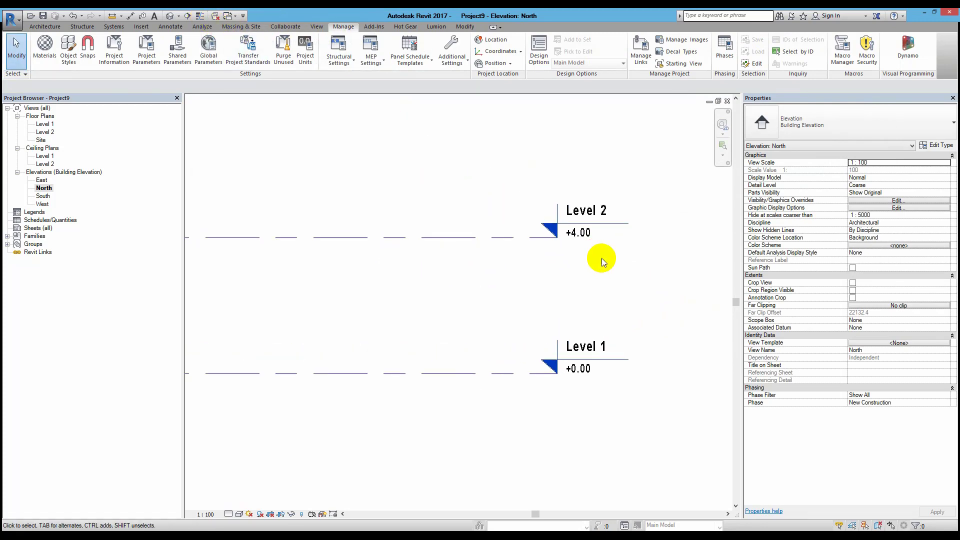
scroll(568, 251, up, 2)
scroll(532, 253, up, 1)
middle_drag(528, 248, 507, 271)
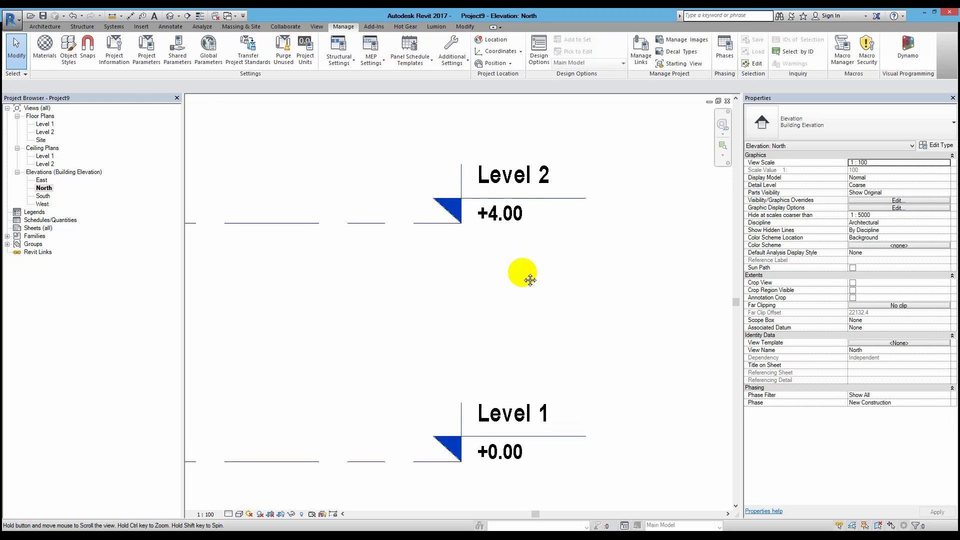